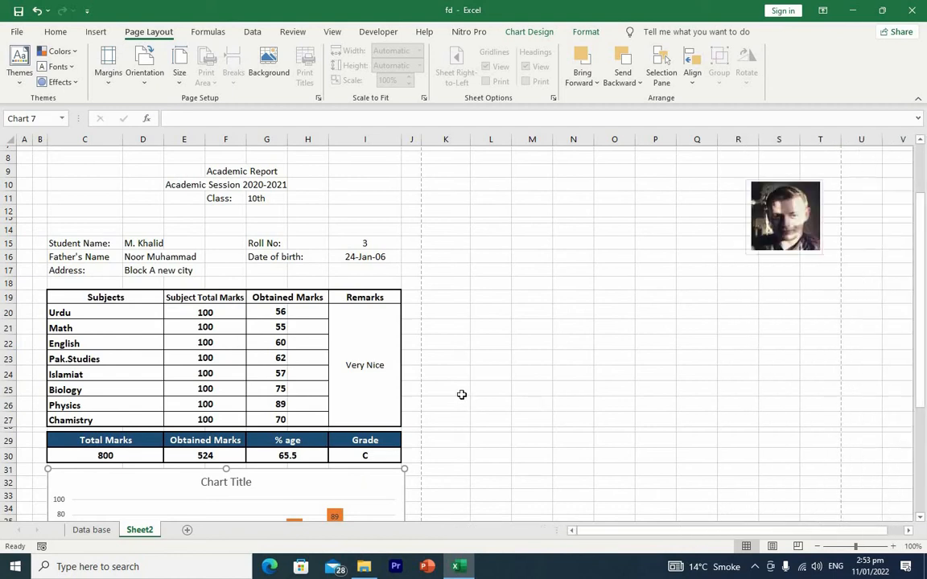
Test the report card by entering roll number 1 and then 2 in cell L5, checking the student's marks and remarks
scroll(461, 393, "up", 3)
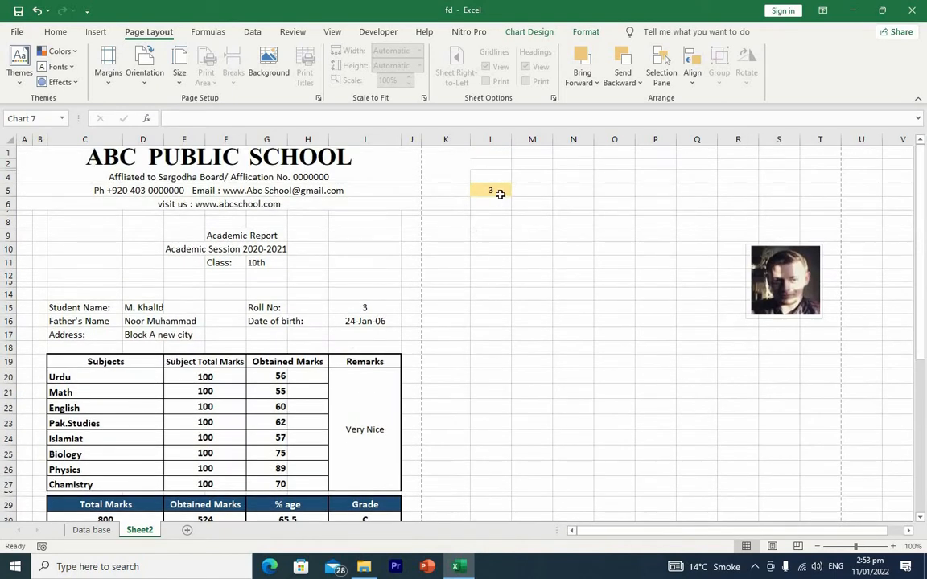
left_click(497, 193)
type("1")
key("Return")
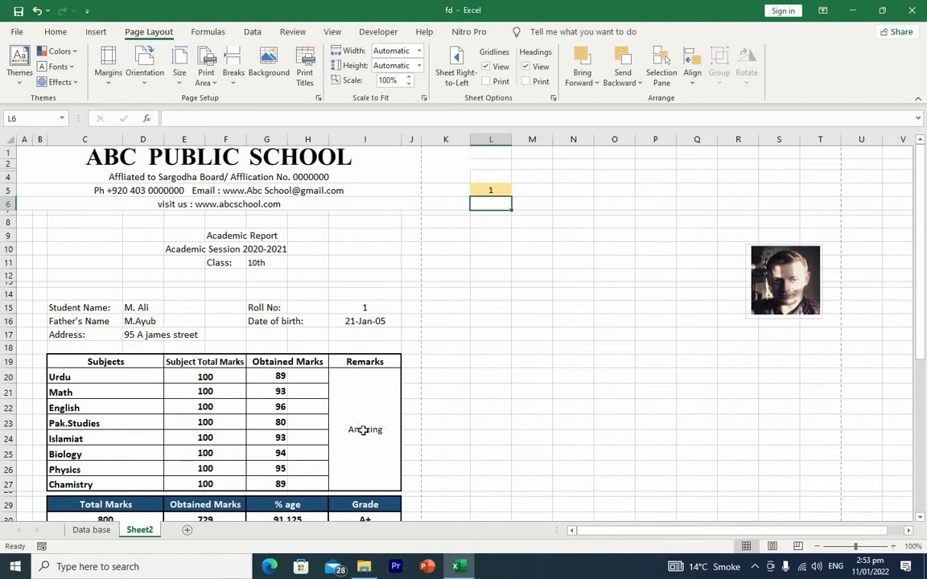
left_click(364, 427)
left_click(495, 190)
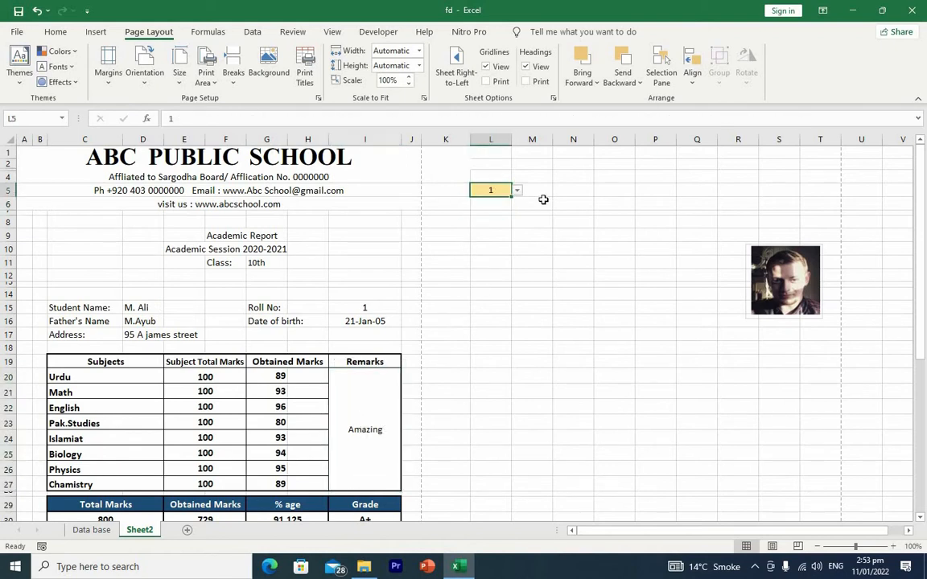
type("2")
key("Return")
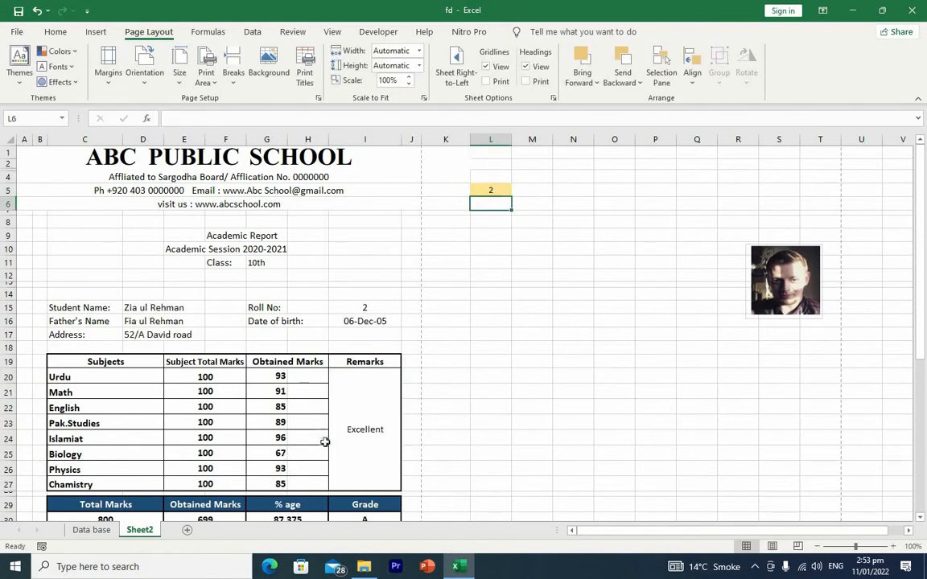
Set the roll number in L5 to 3 and inspect the formula in the Remarks cell
left_click(498, 190)
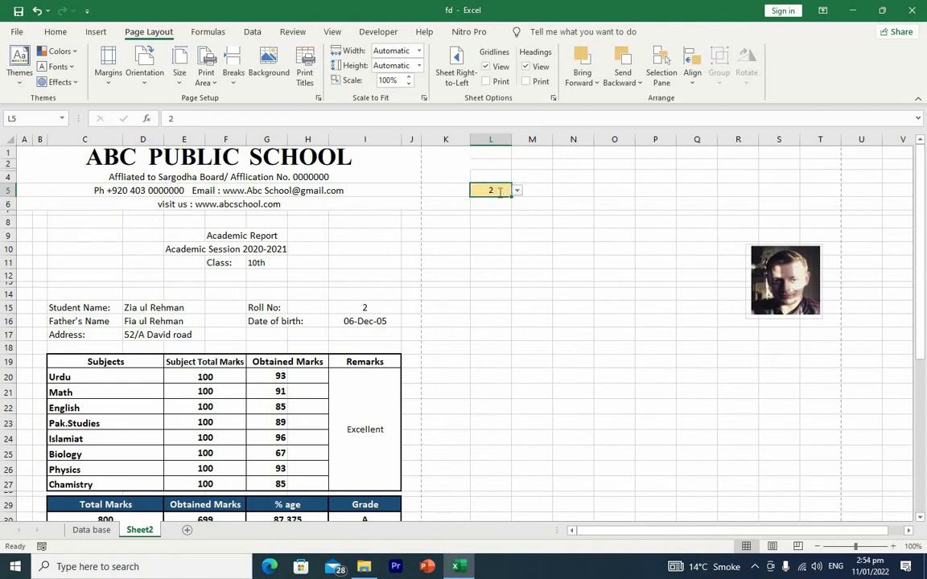
type("3")
key("Return")
scroll(497, 191, "down", 3)
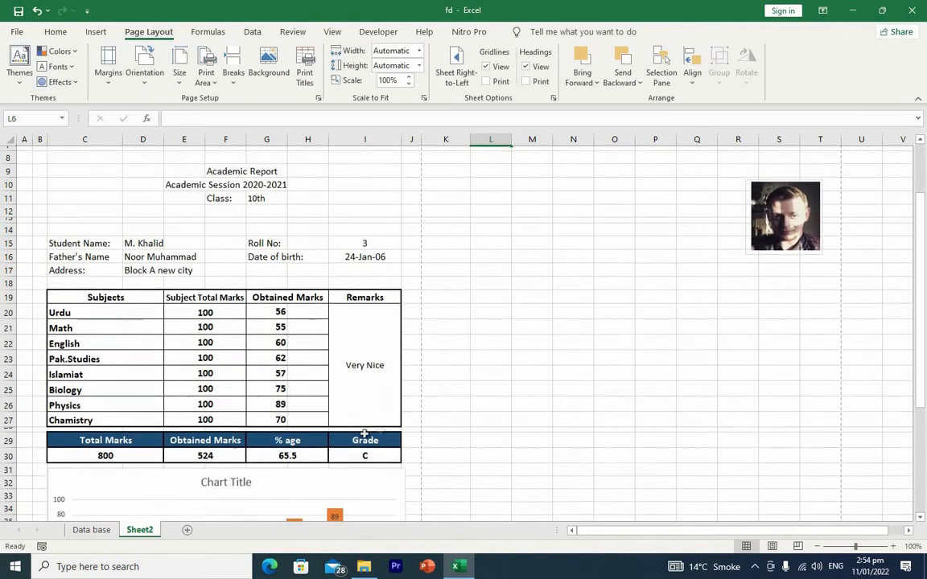
scroll(518, 474, "up", 2)
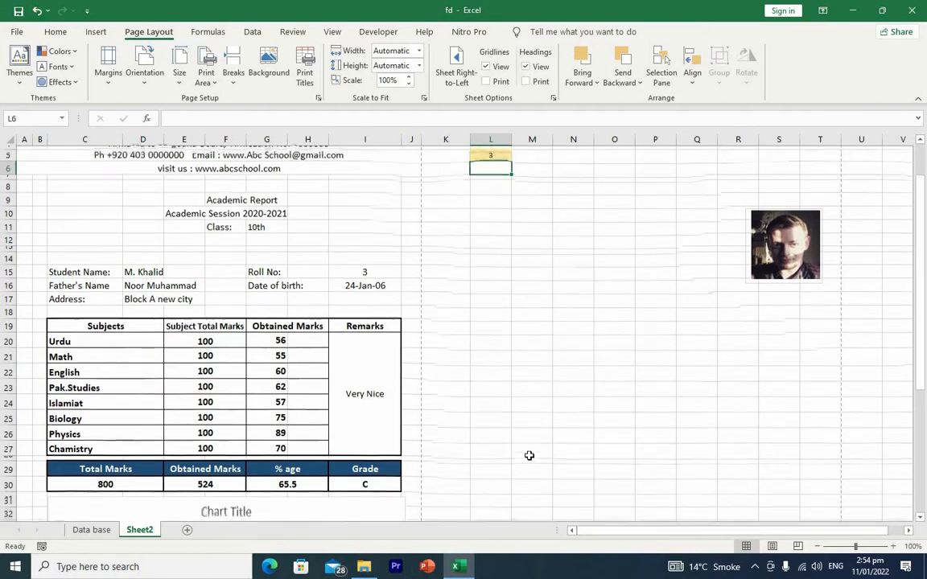
left_click(370, 392)
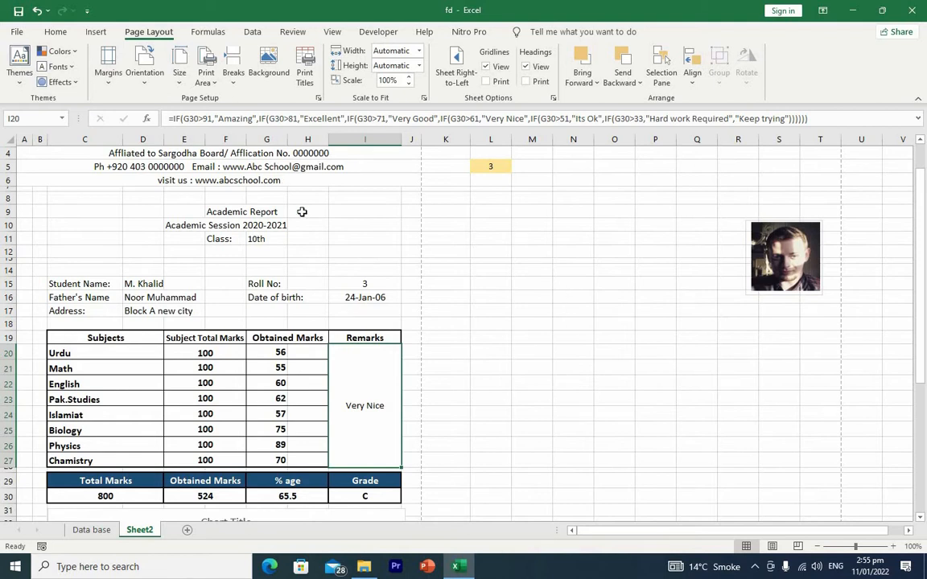
Move the student picture beside the academic session and class lines of the report, and select cell M5
left_click(760, 237)
left_click_drag(617, 281, 342, 222)
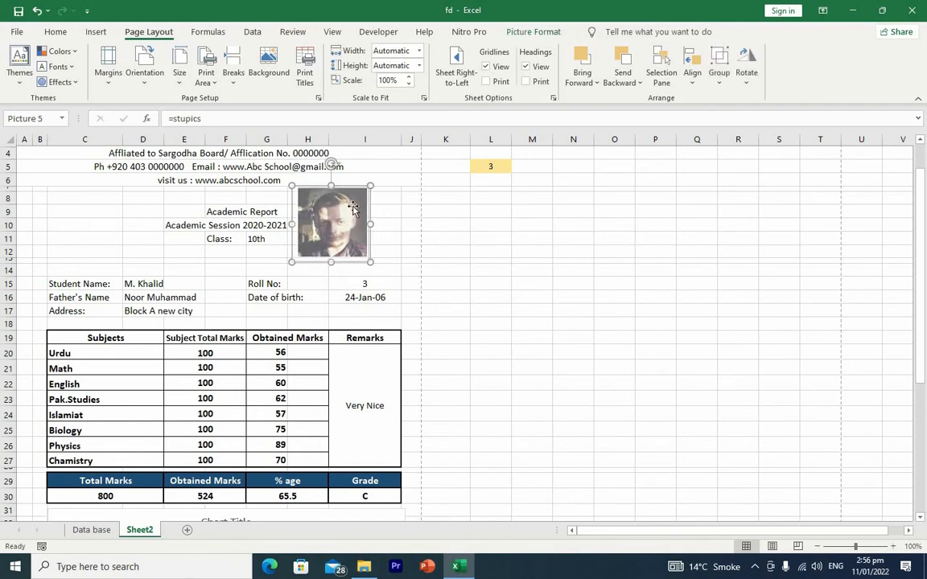
left_click_drag(342, 205, 340, 208)
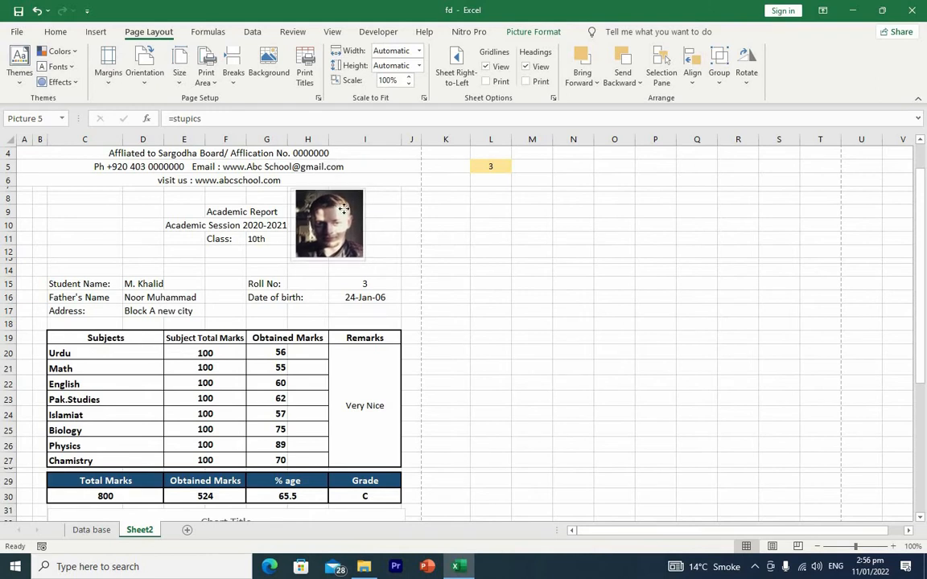
left_click(515, 238)
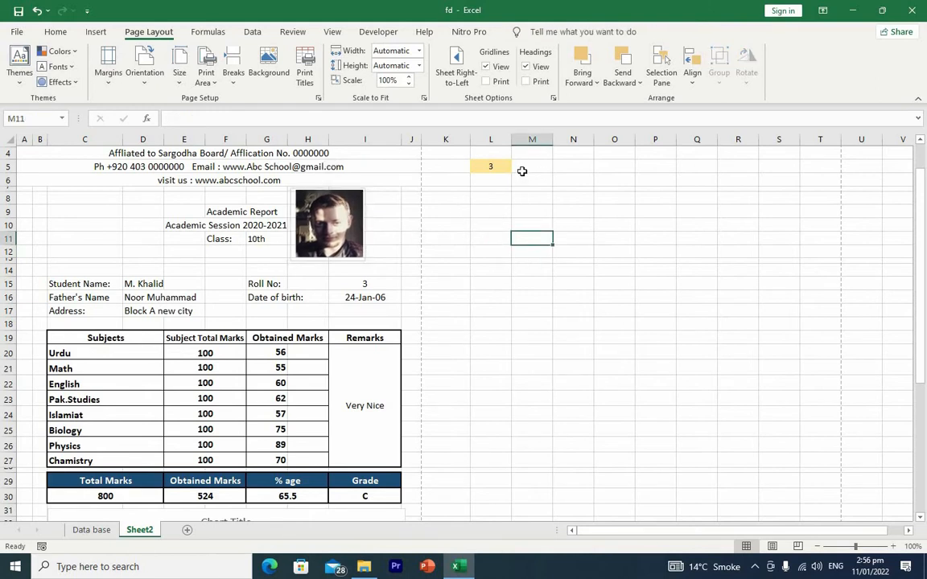
key("Up")
key("Up")
key("Up")
key("Up")
key("Up")
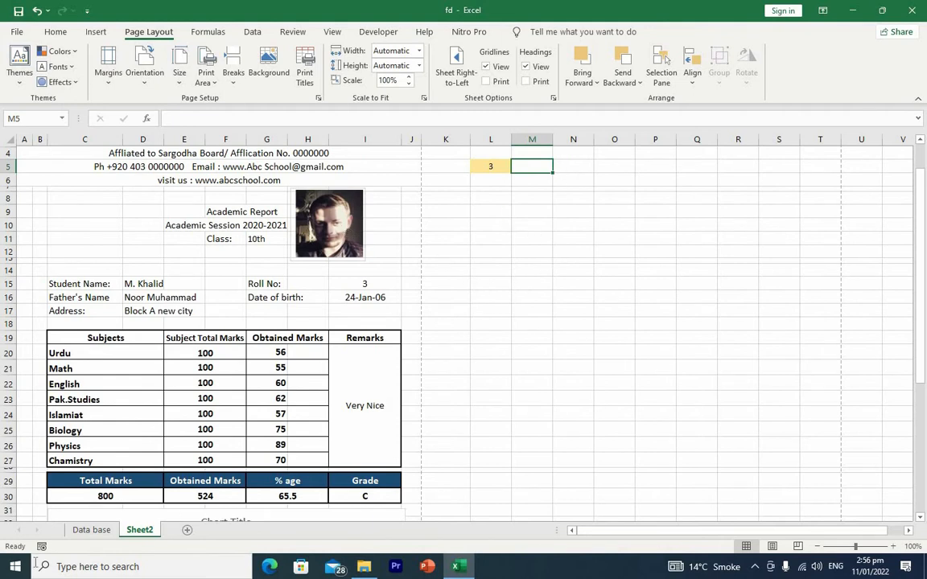
Examine the pictures column and the first student rows on the Data base sheet
left_click(91, 530)
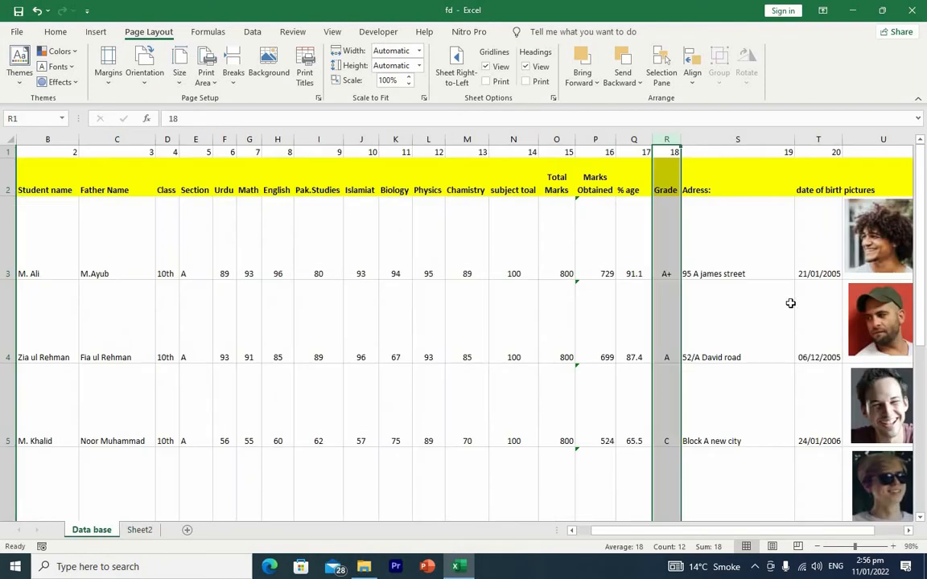
left_click(764, 231)
scroll(760, 285, "down", 2)
scroll(718, 276, "up", 2)
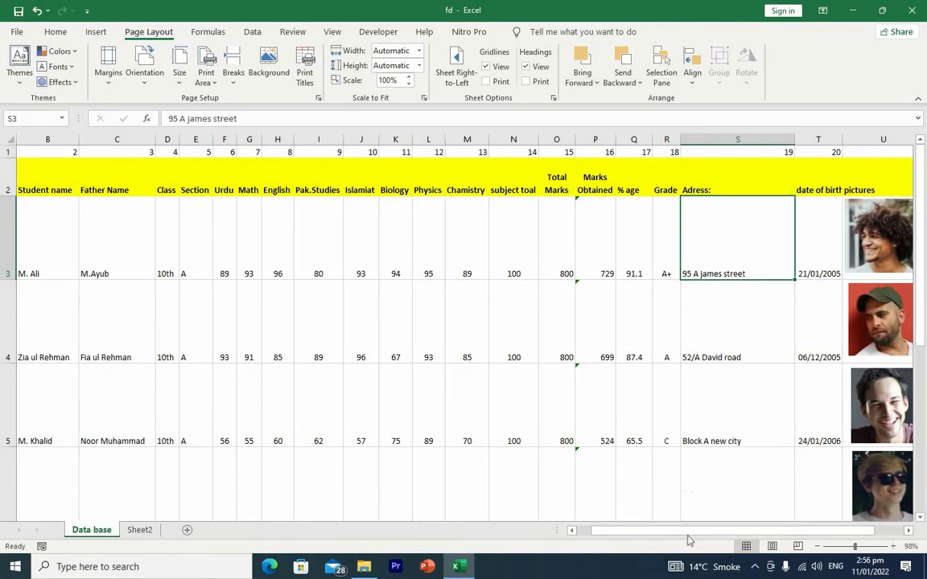
left_click(908, 531)
left_click(907, 531)
left_click(686, 139)
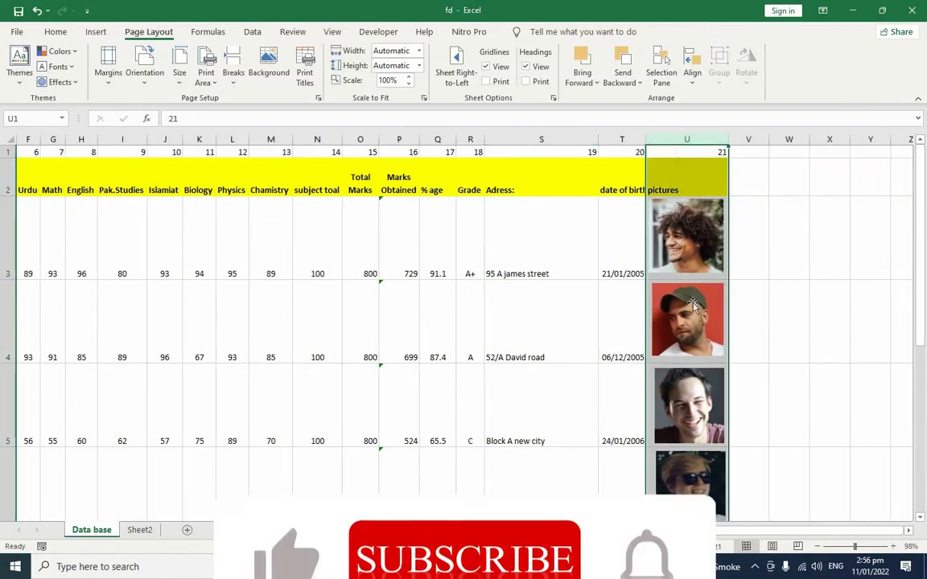
scroll(703, 410, "down", 5)
scroll(678, 259, "up", 5)
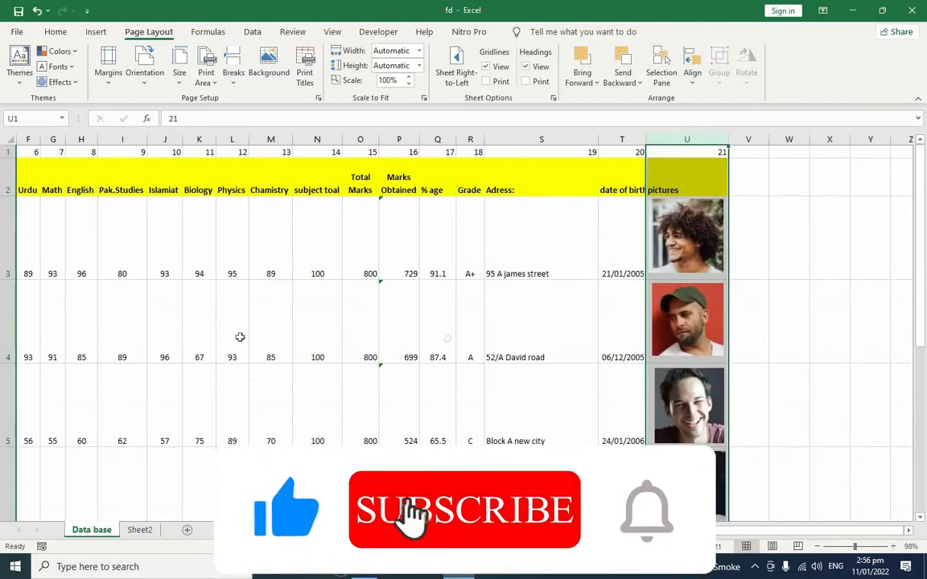
left_click(7, 241)
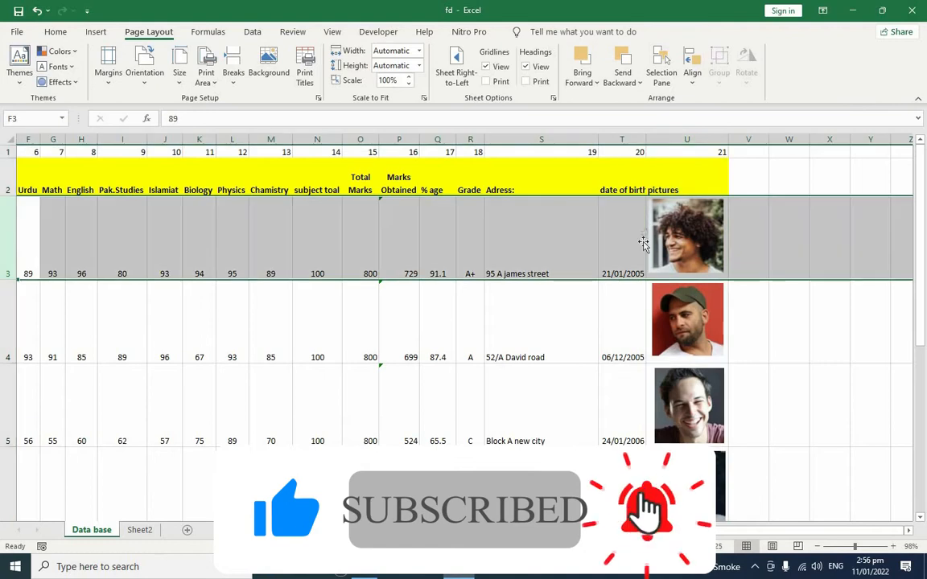
left_click(10, 327)
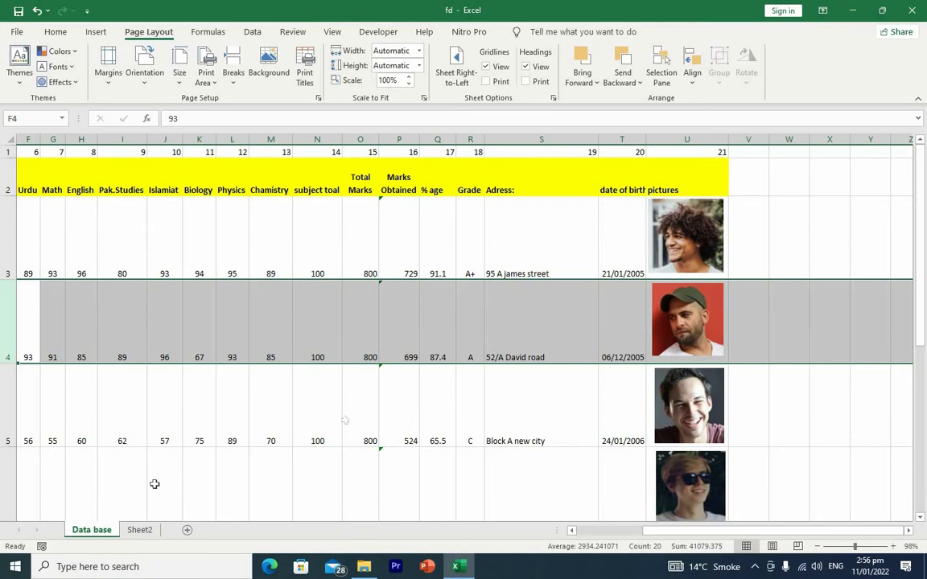
left_click(139, 530)
scroll(414, 412, "up", 1)
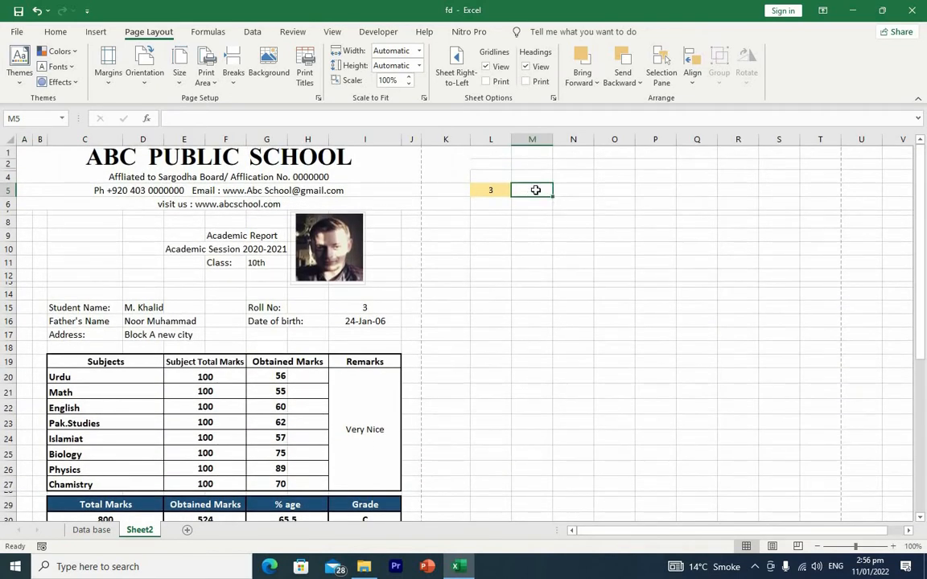
type("=")
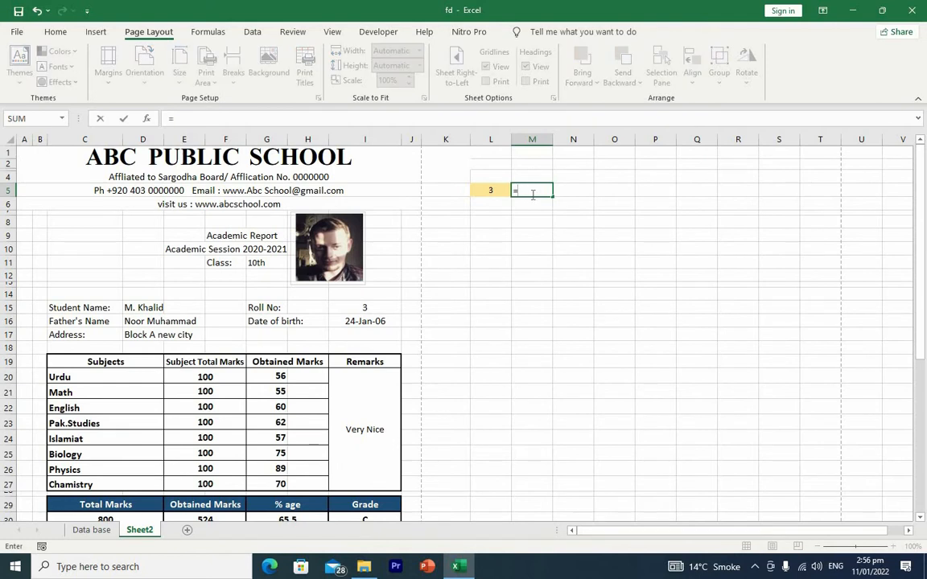
left_click(102, 533)
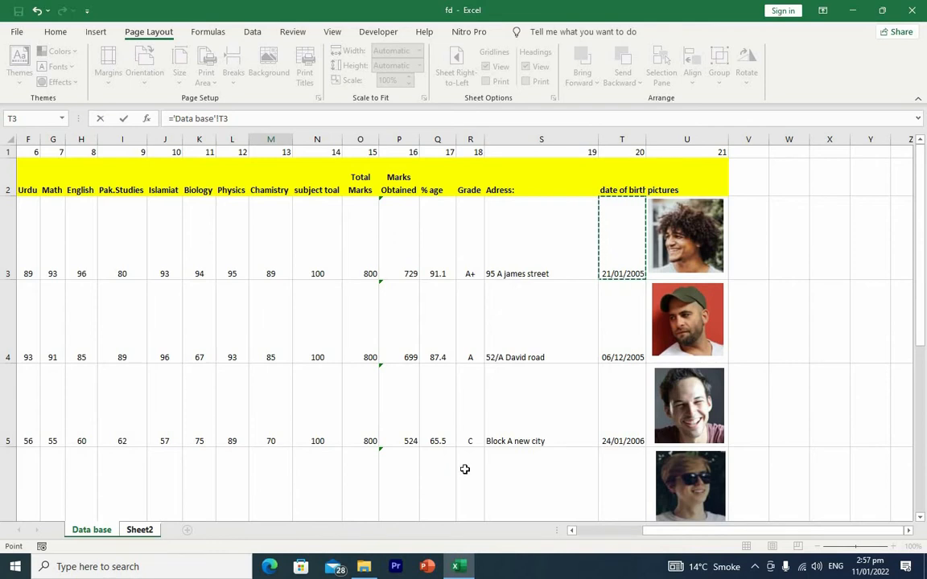
key("Escape")
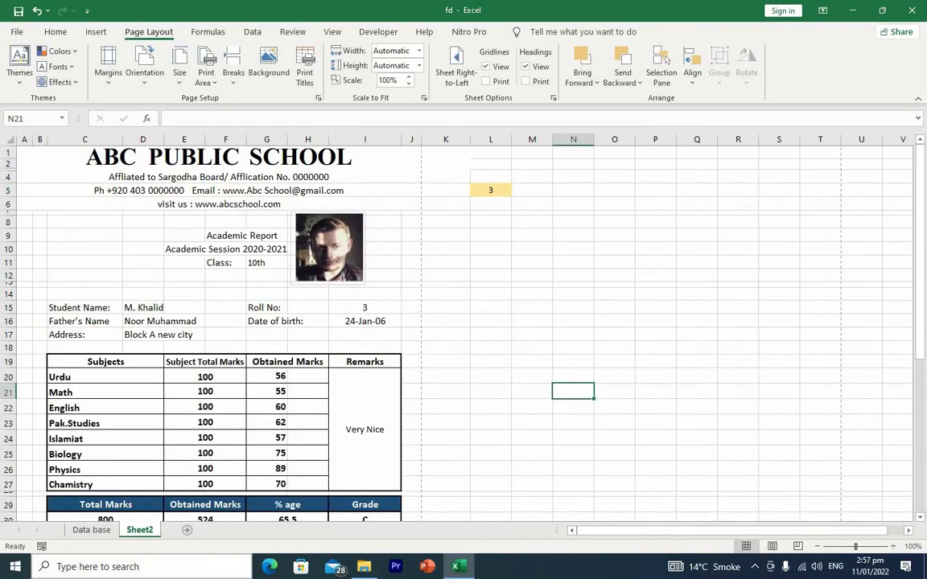
Delete the column-numbering row above the headers on the Data base sheet and check the remaining student rows
left_click(91, 529)
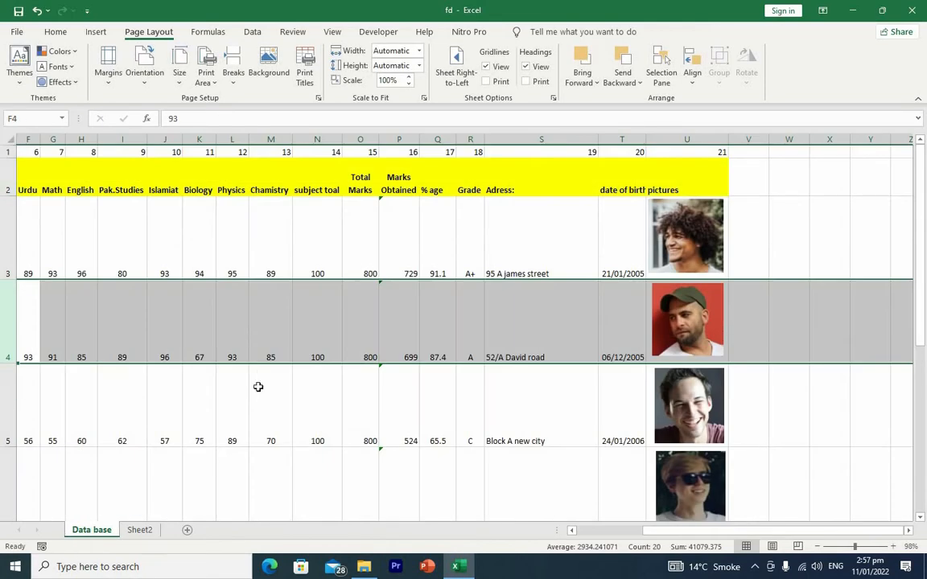
scroll(597, 483, "left", 5)
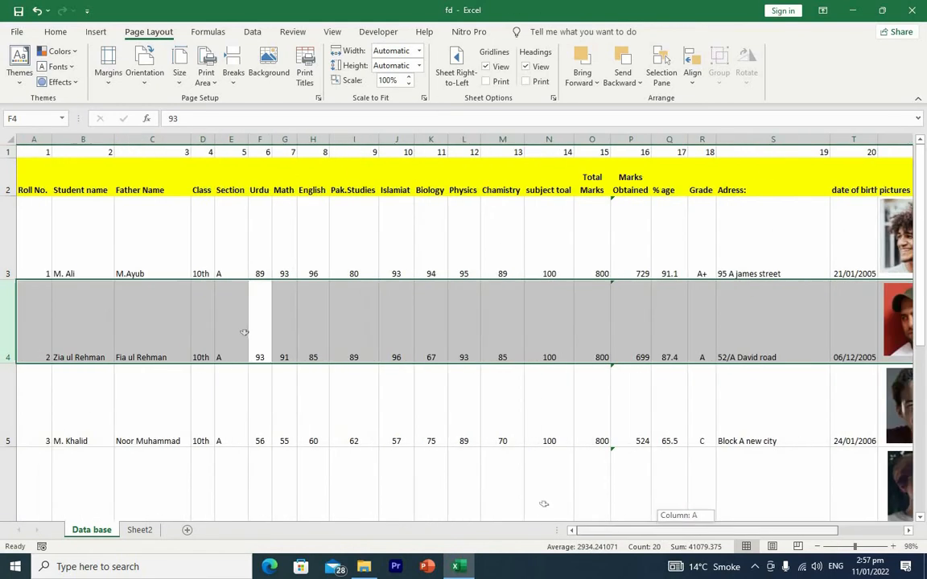
left_click(8, 152)
right_click(8, 152)
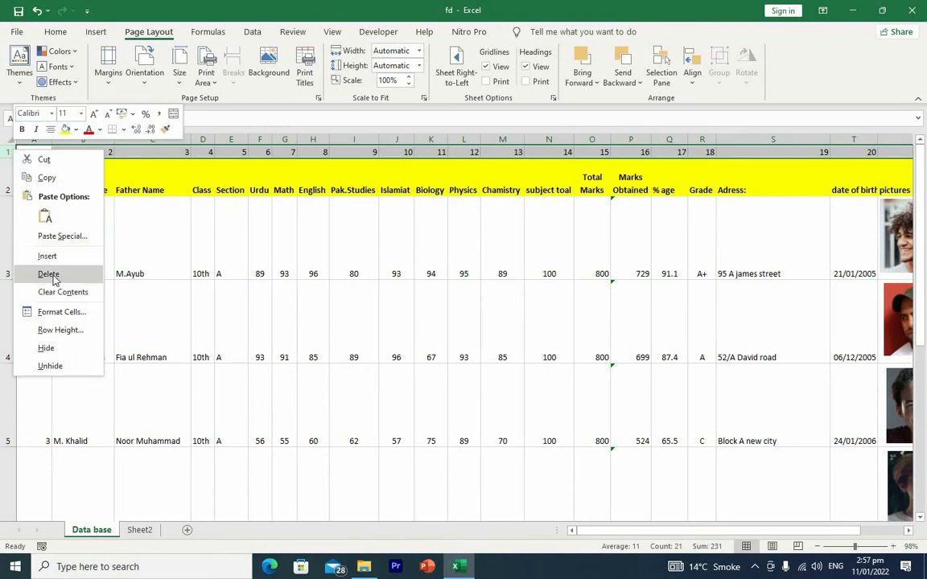
left_click(49, 274)
left_click(200, 254)
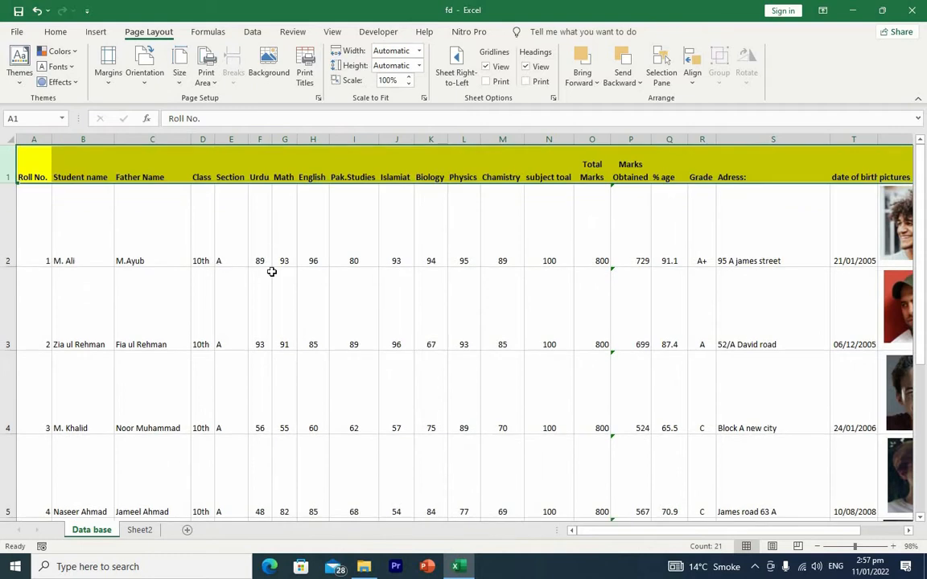
scroll(360, 358, "down", 3)
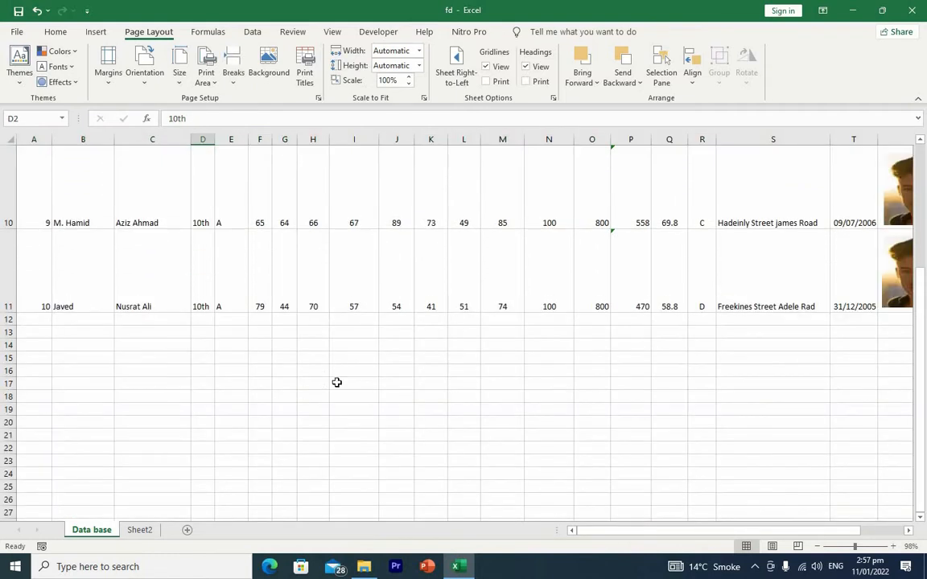
scroll(334, 383, "up", 3)
Enter the formula ="'Data base'!U" in cell M5 of Sheet2 as the text reference to the pictures column
left_click(139, 530)
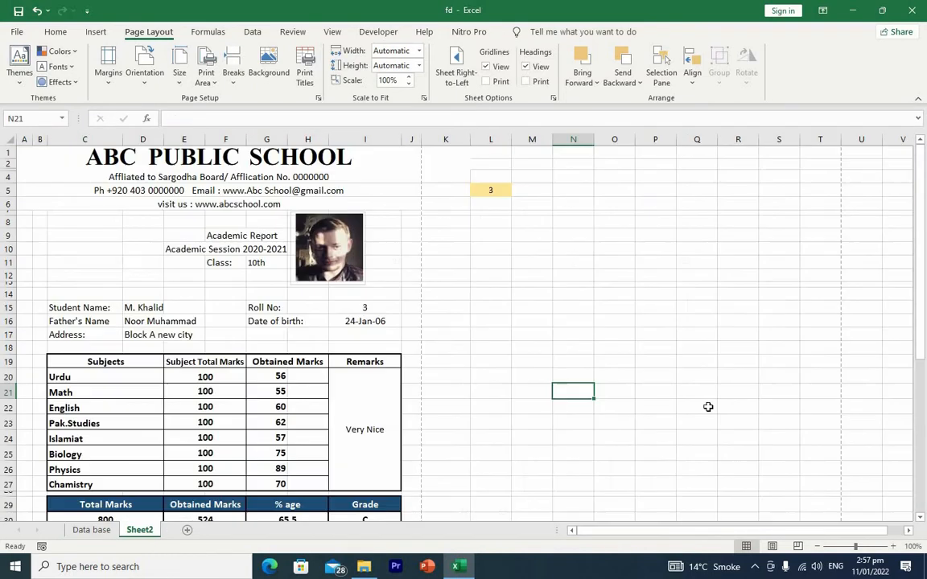
left_click(540, 193)
type("=")
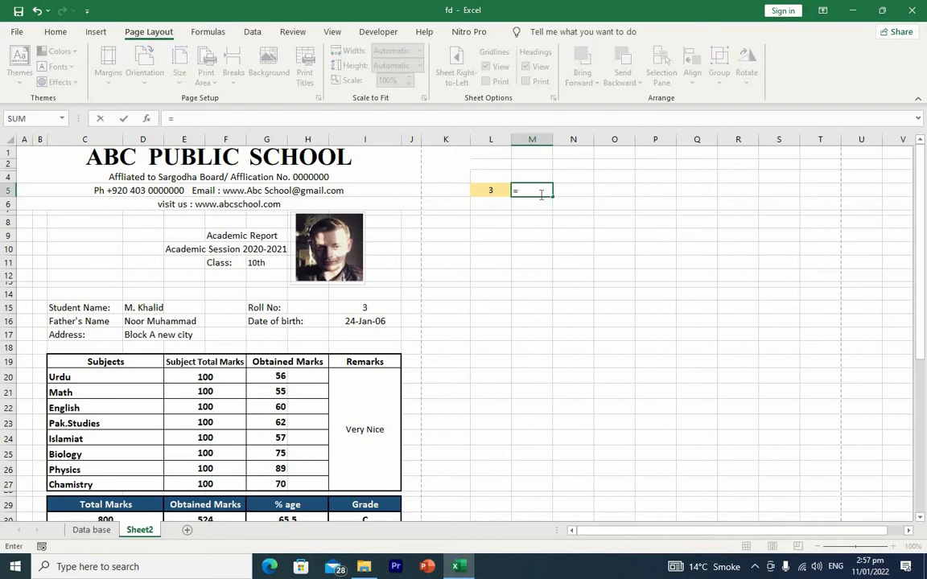
left_click(95, 530)
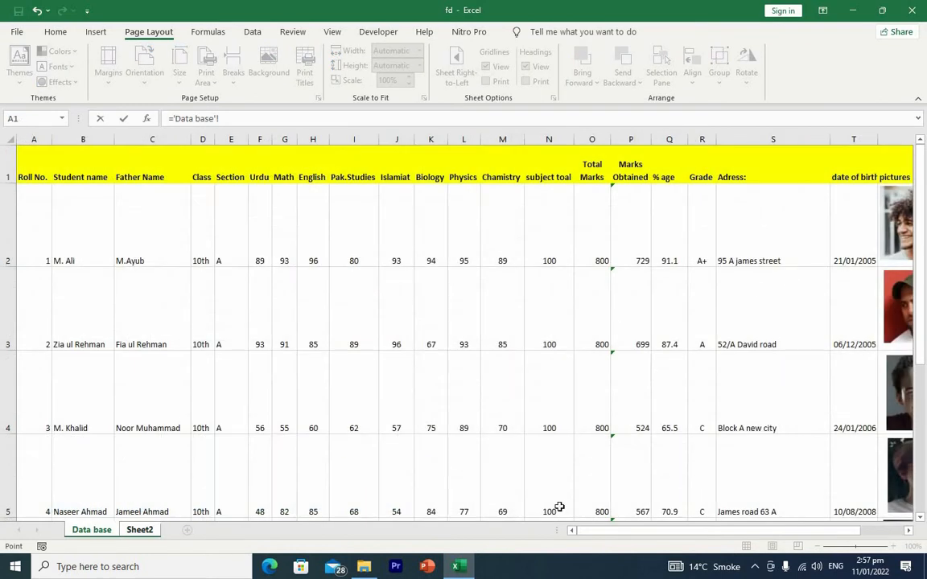
scroll(611, 531, "right", 3)
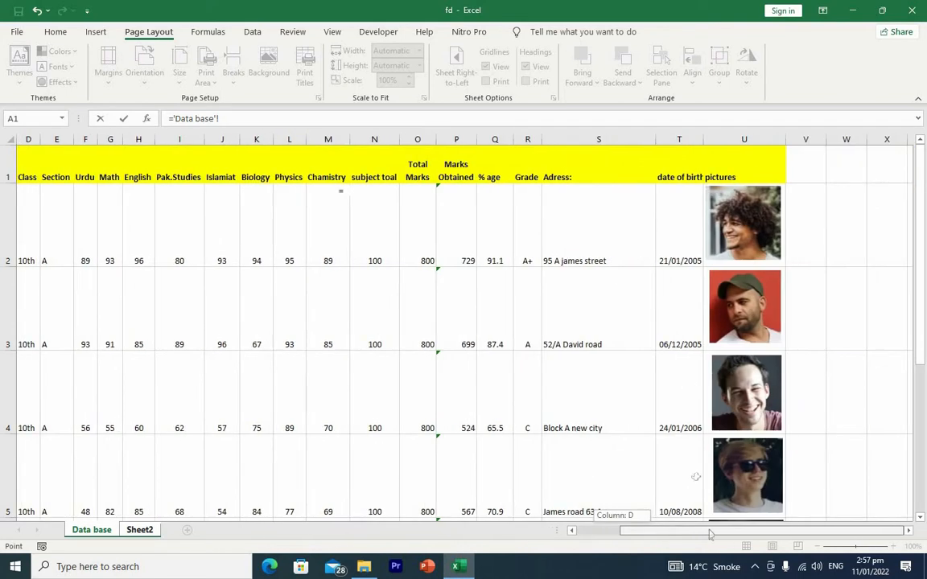
left_click(678, 224)
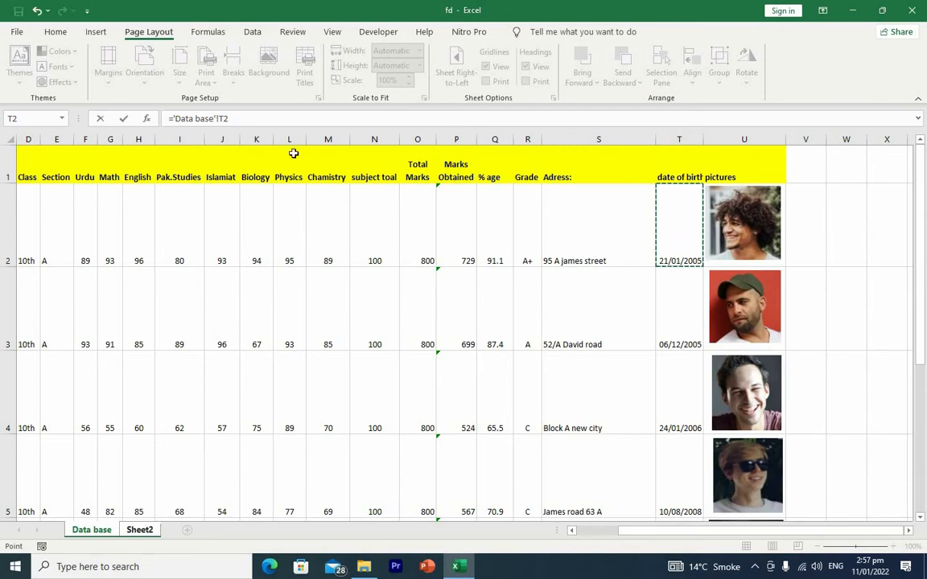
left_click(285, 122)
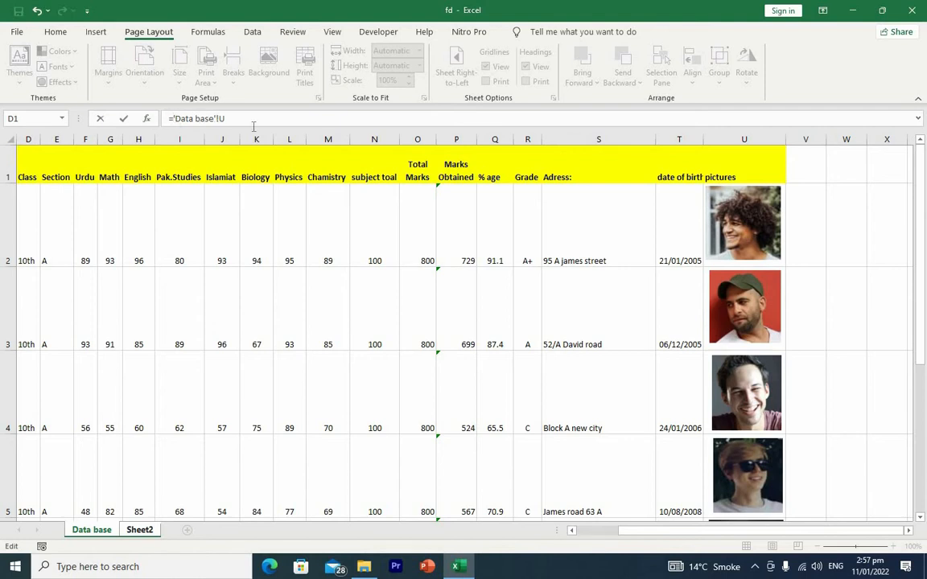
type("'")
key("Return")
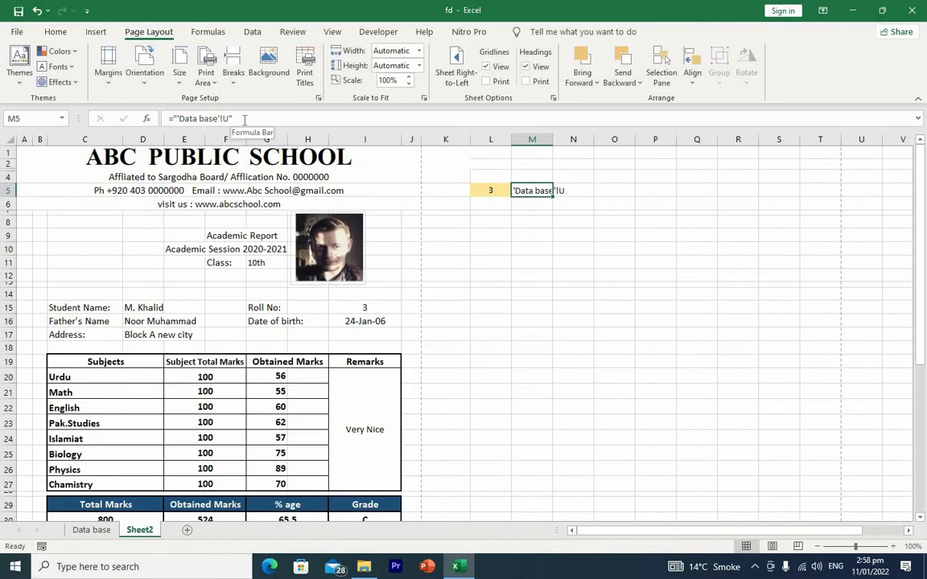
Extend the formula in cell M5 to ="'Data base'!U" &L5+1 so the row follows the roll number
left_click(284, 121)
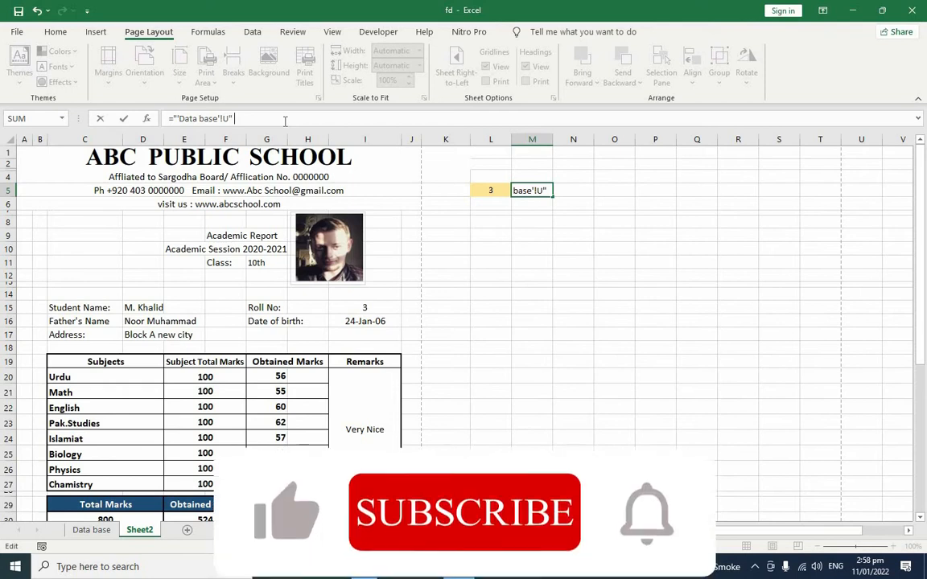
type("&")
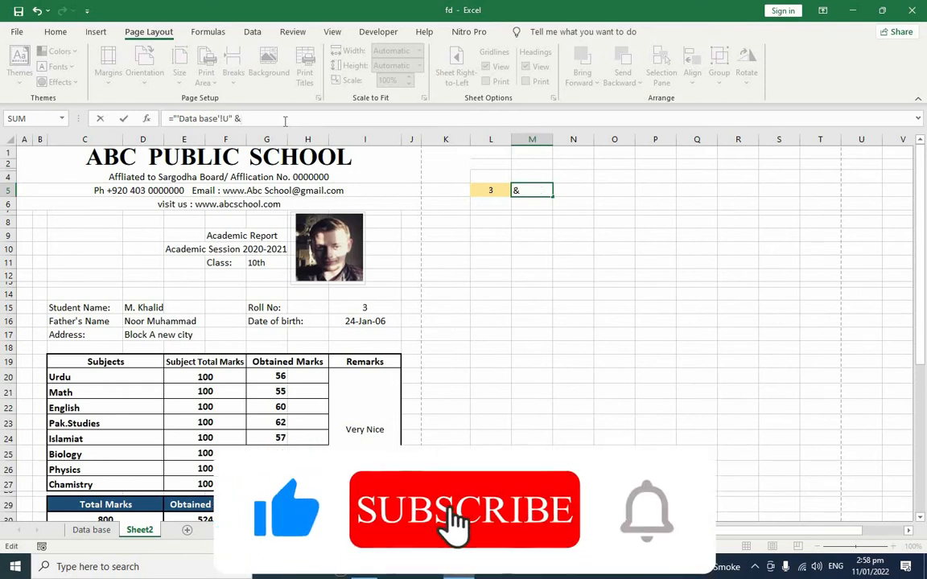
left_click(475, 190)
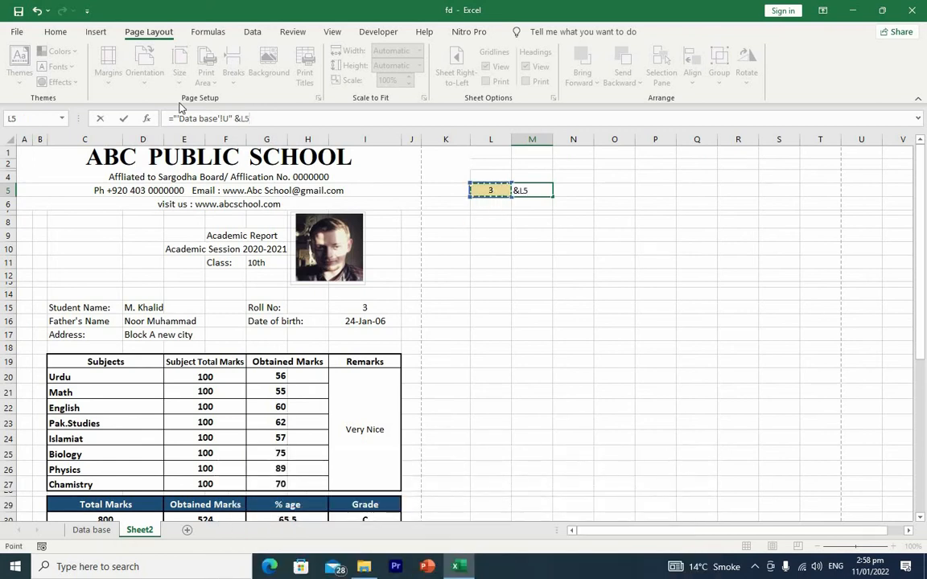
left_click(266, 119)
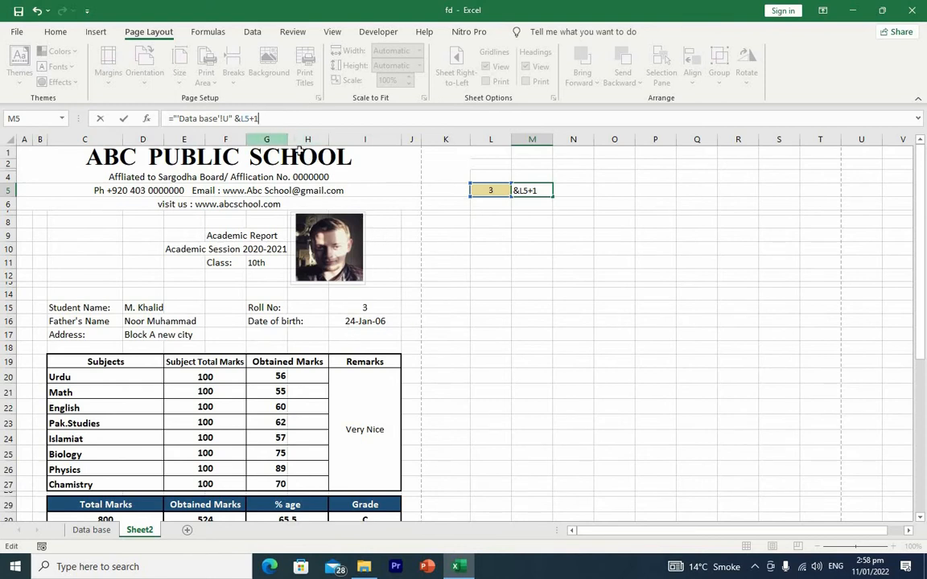
Review the formula linked to the student picture and the reference formula in cell M5
left_click(348, 241)
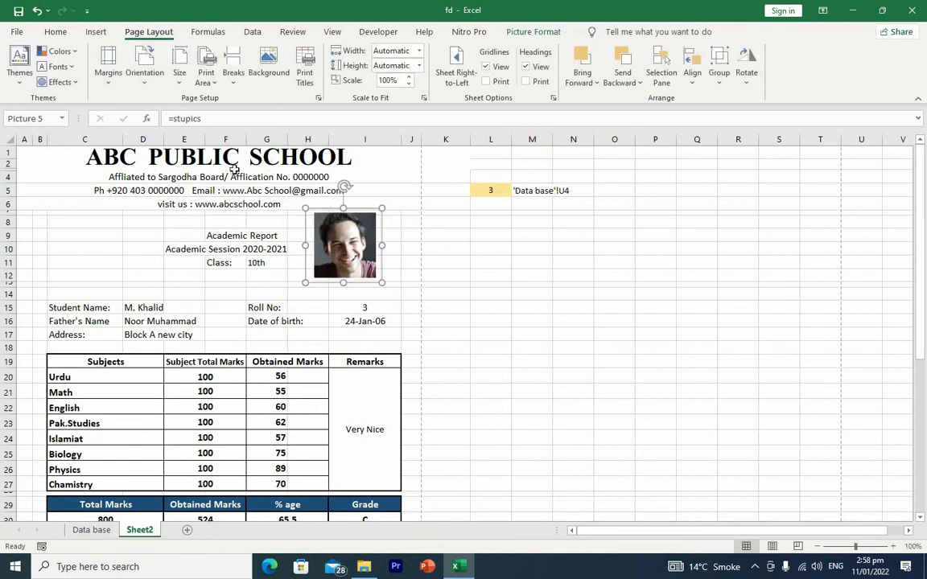
left_click(230, 118)
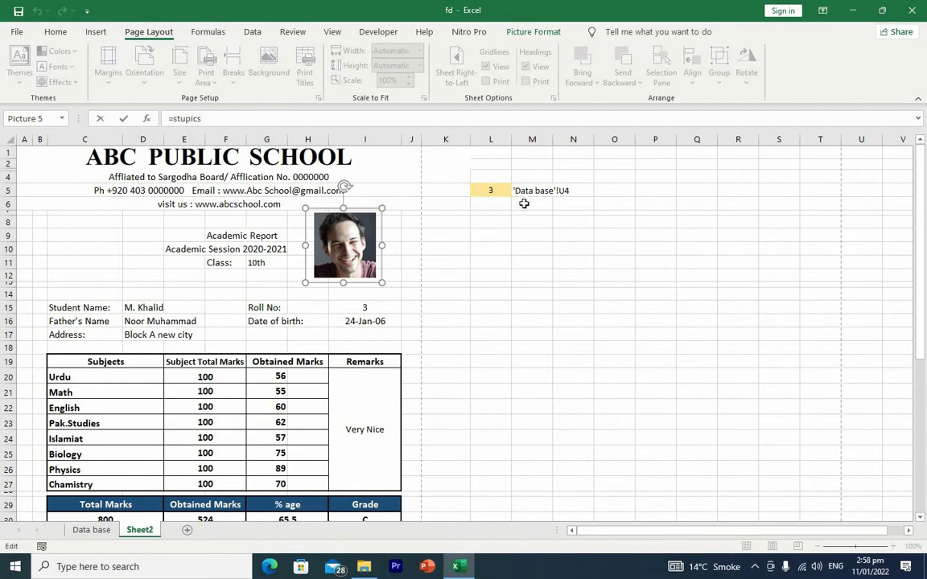
left_click(528, 190)
left_click(330, 121)
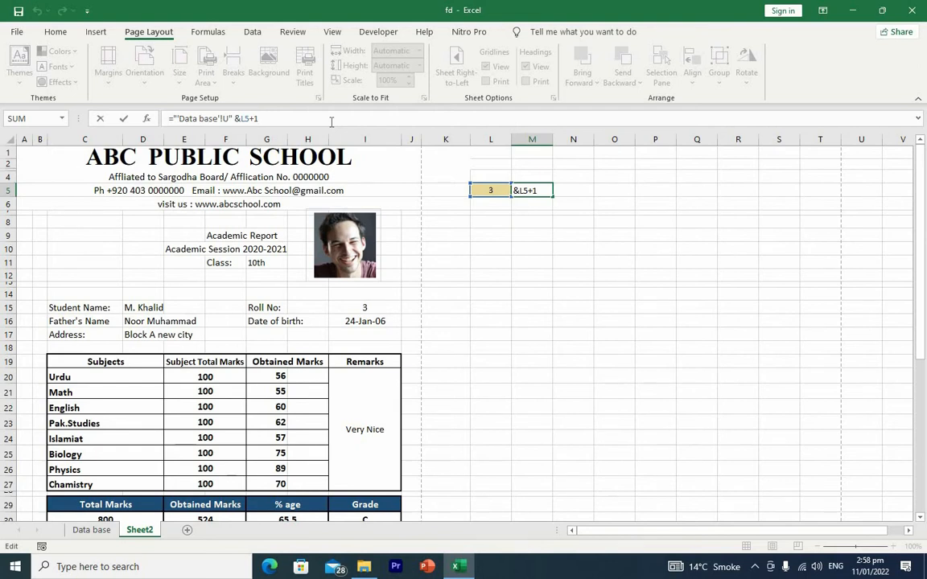
key("Return")
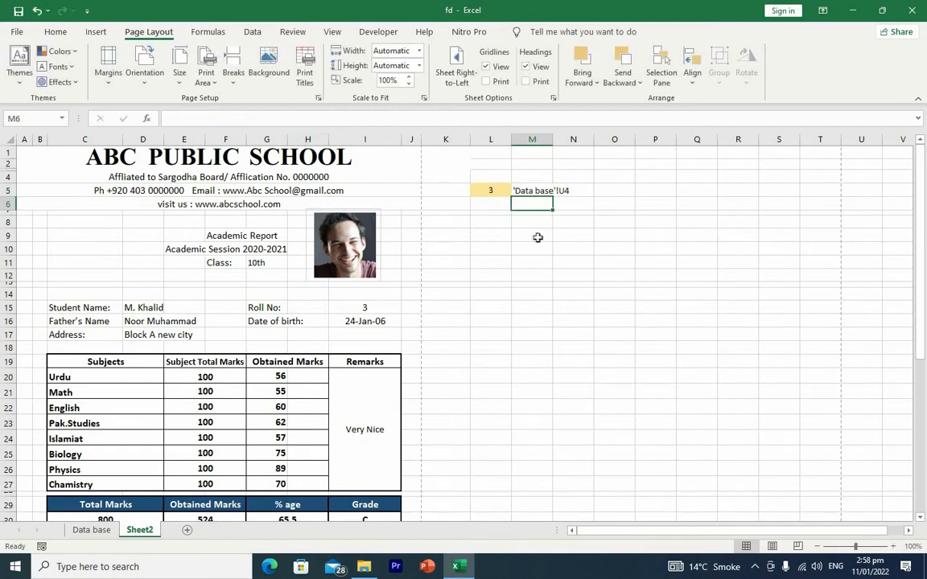
Nudge the student picture slightly and remove its =stupics link formula
left_click(343, 242)
left_click_drag(343, 242, 346, 238)
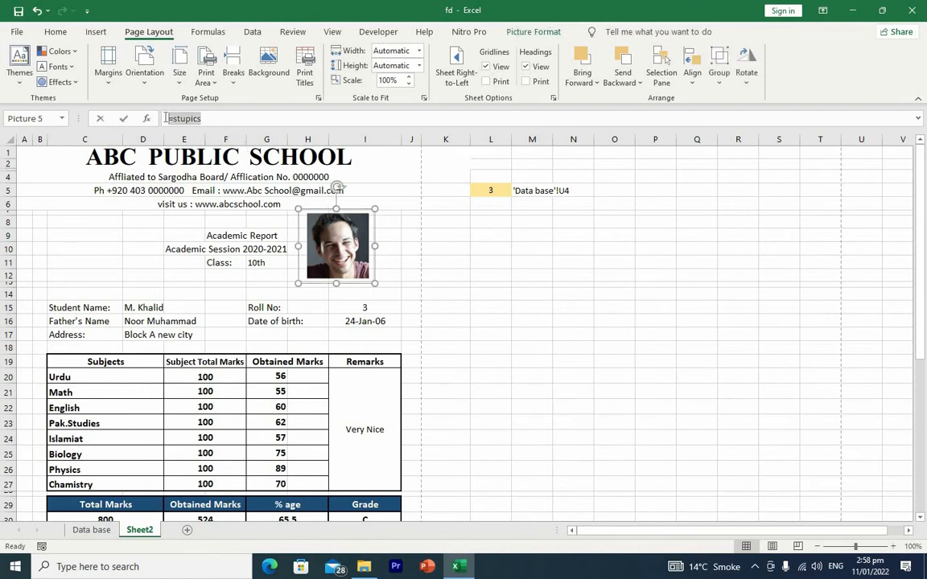
left_click(559, 233)
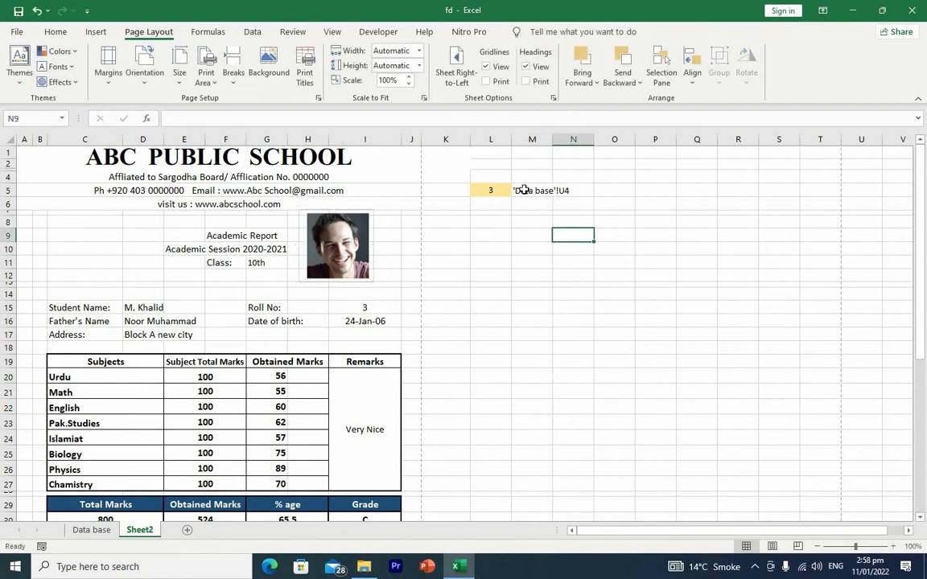
Define a workbook name stpics that refers to =indirect(Sheet2!$M$5)
left_click(529, 188)
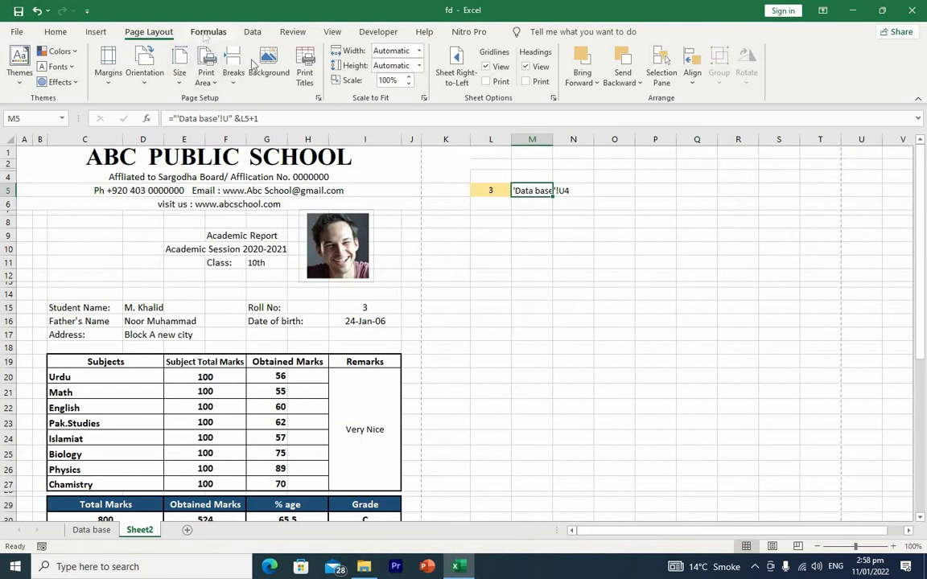
left_click(202, 34)
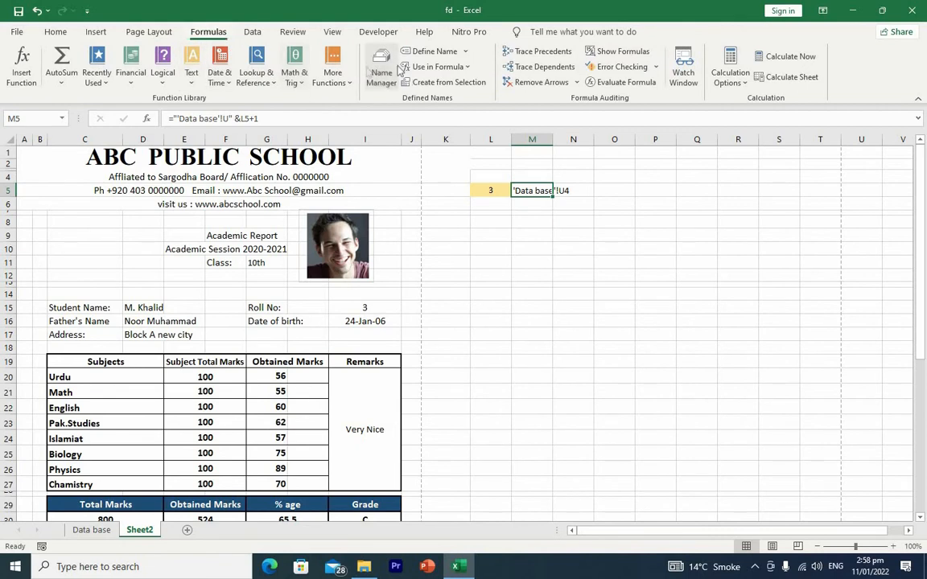
left_click(421, 51)
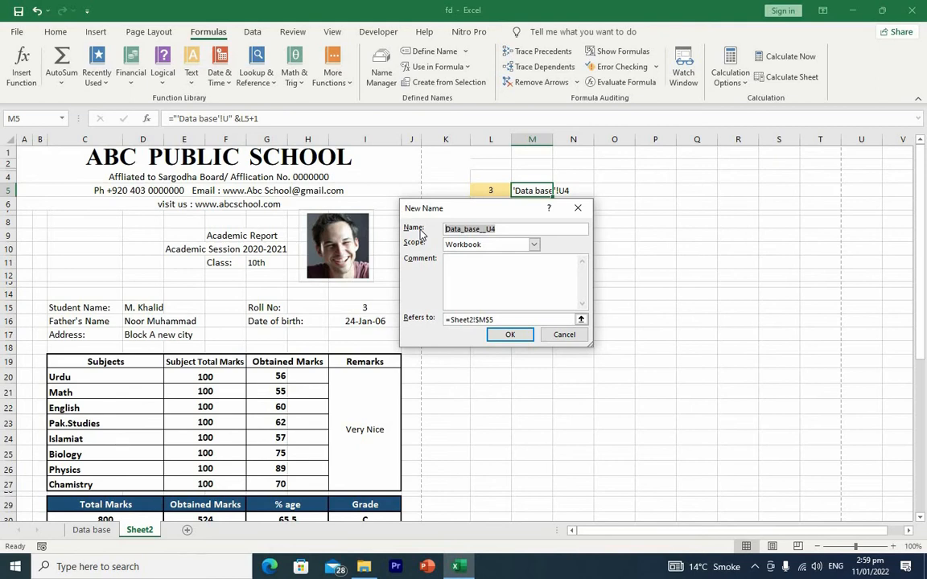
type("S")
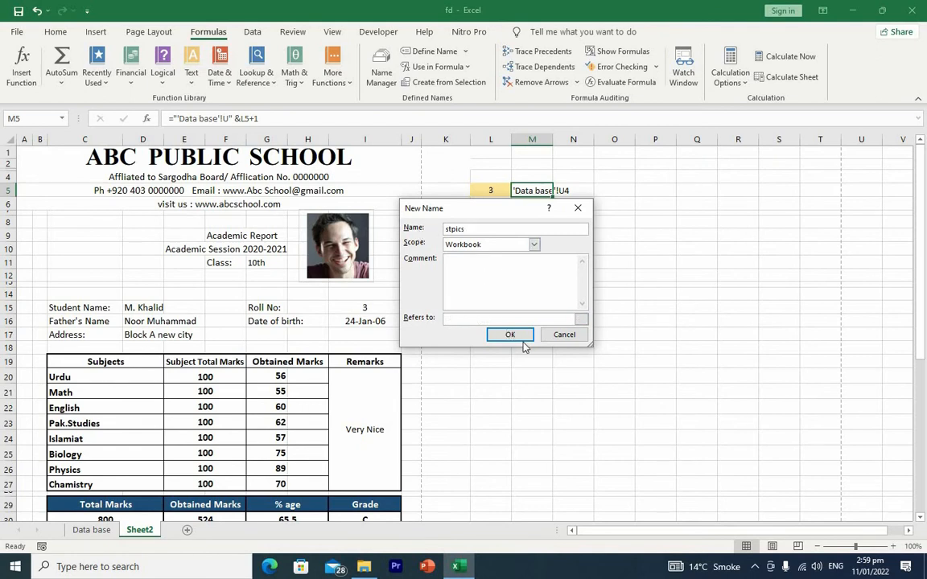
left_click(451, 319)
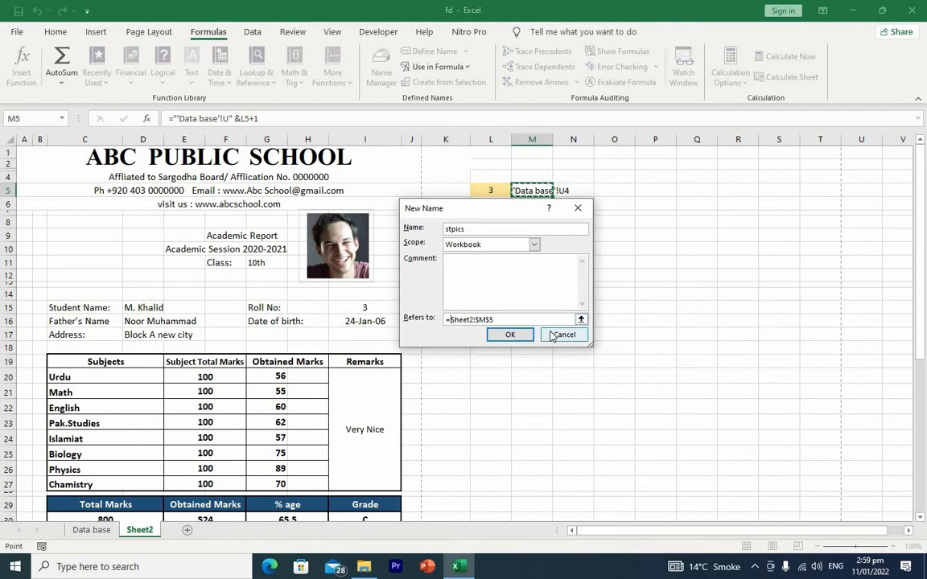
type("ind")
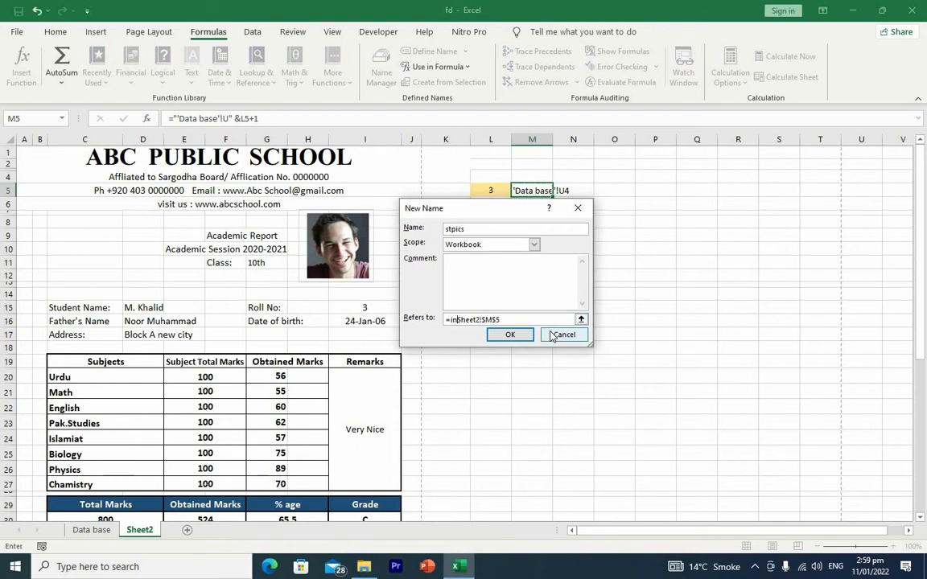
type("irect(")
left_click(512, 337)
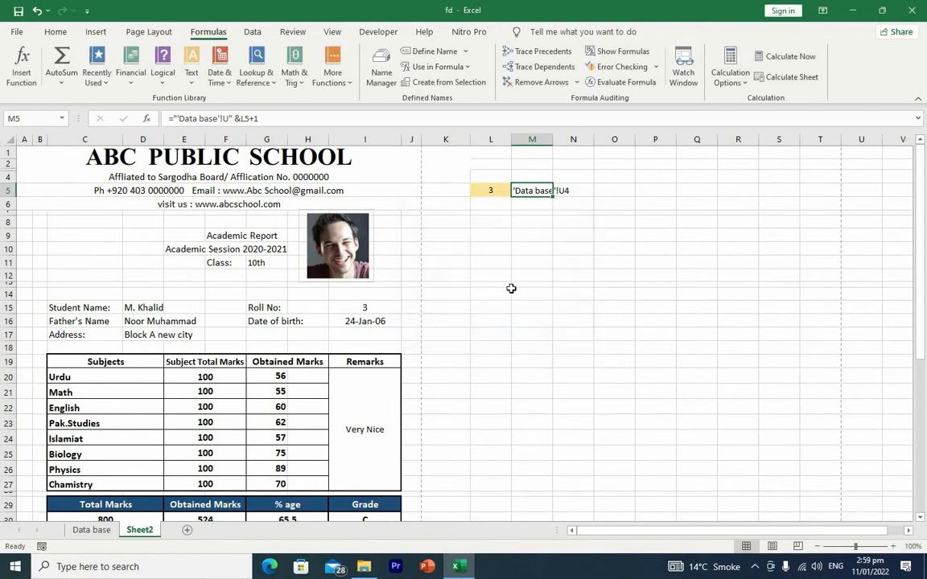
Link the student picture on the report to the defined name with the formula =stpics
left_click(500, 266)
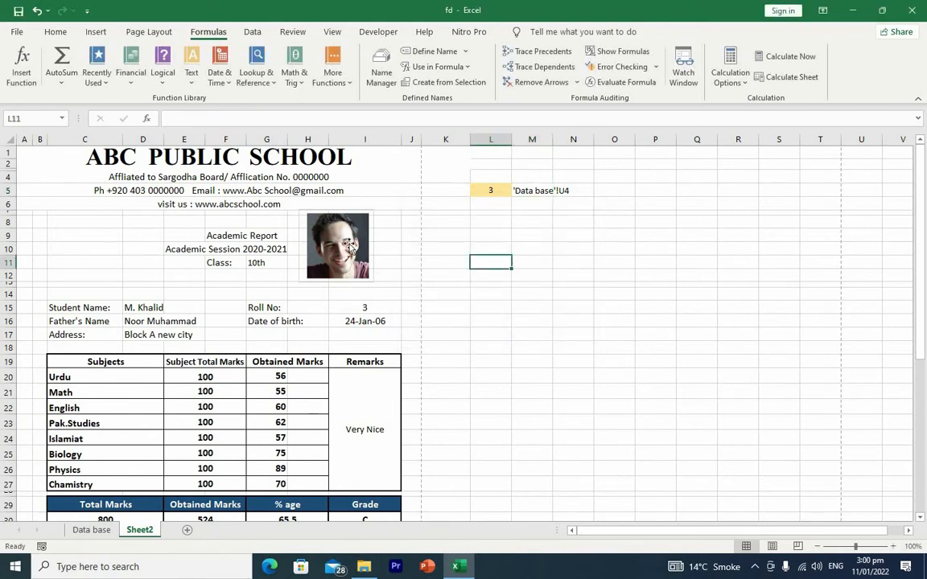
left_click(306, 218)
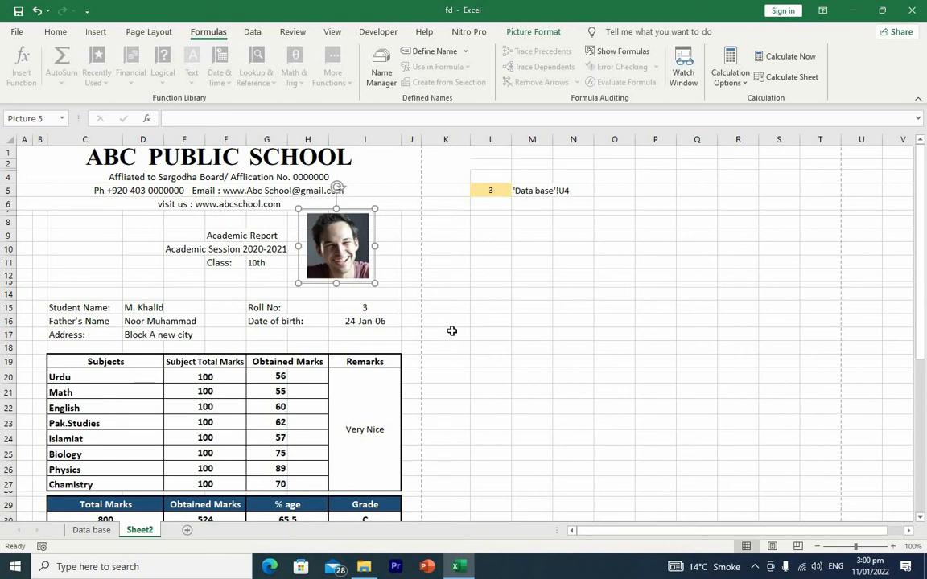
left_click(203, 118)
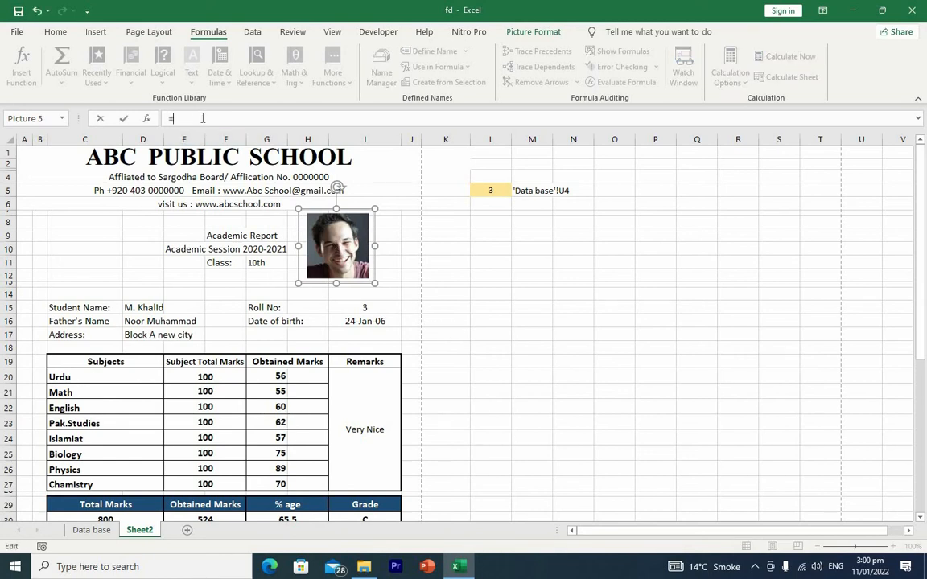
type("=st")
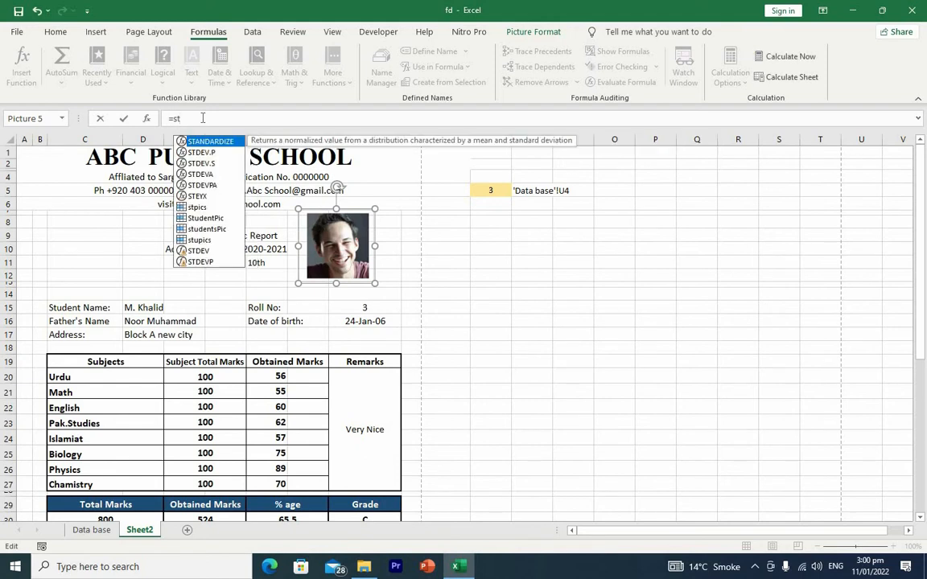
type("pics")
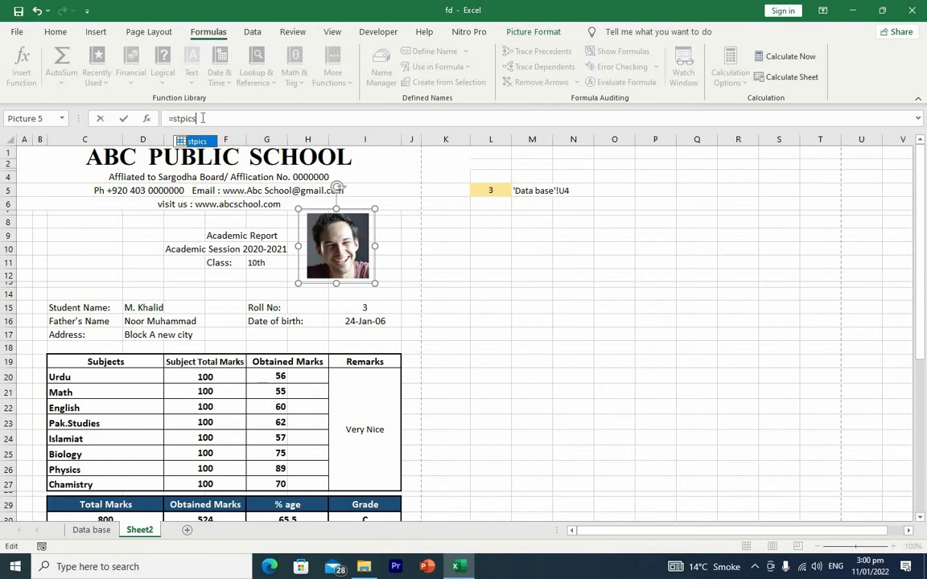
key("Return")
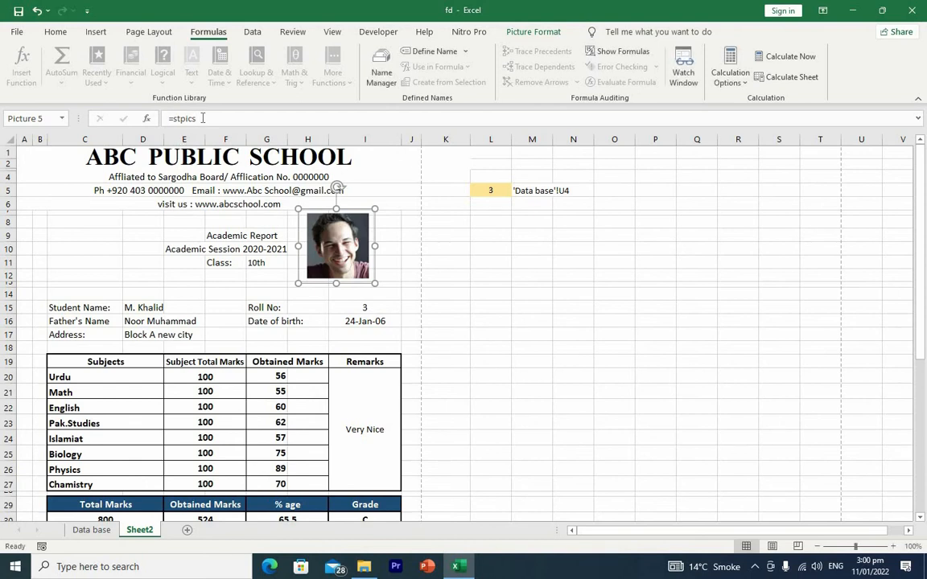
left_click(493, 295)
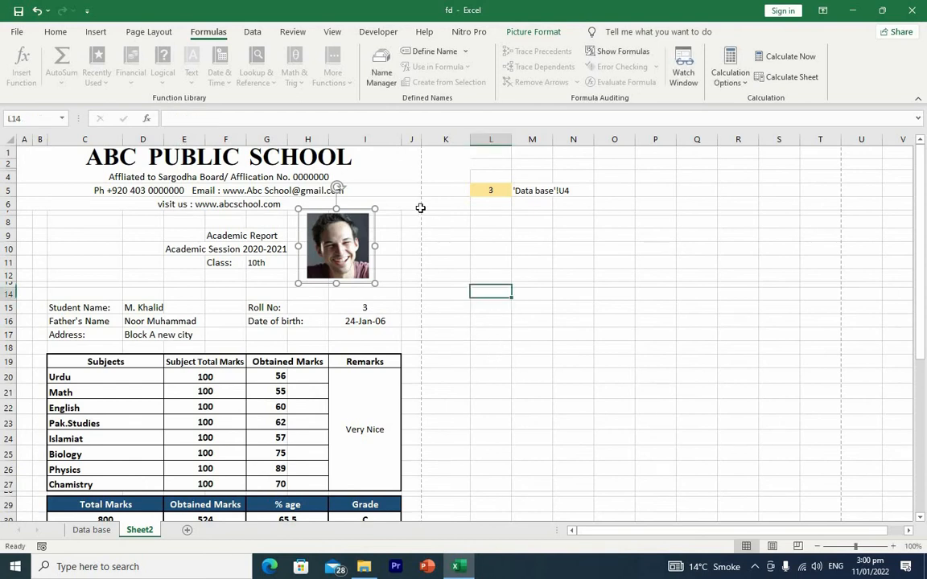
Set the roll number in cell L5 to 1 to test the picture link
left_click(486, 192)
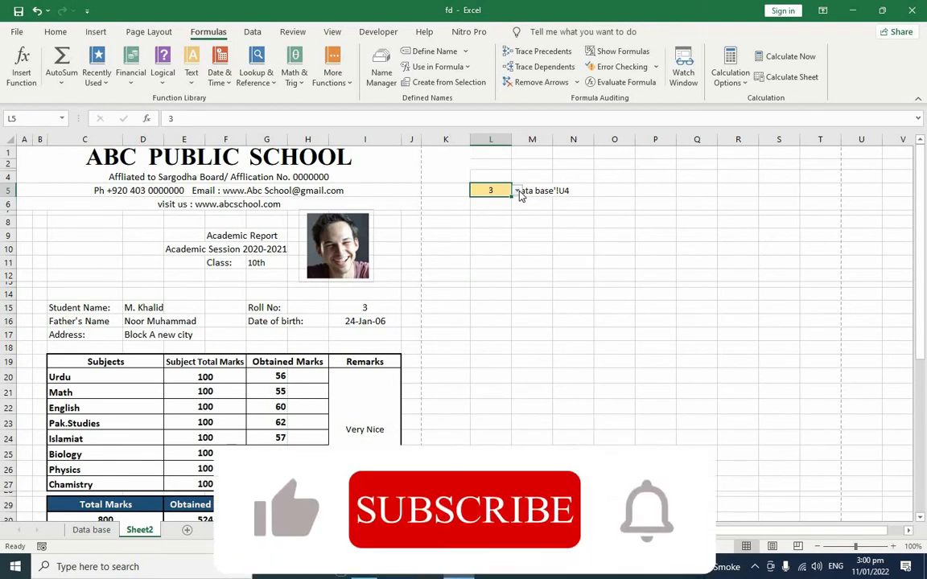
type("1")
key("Return")
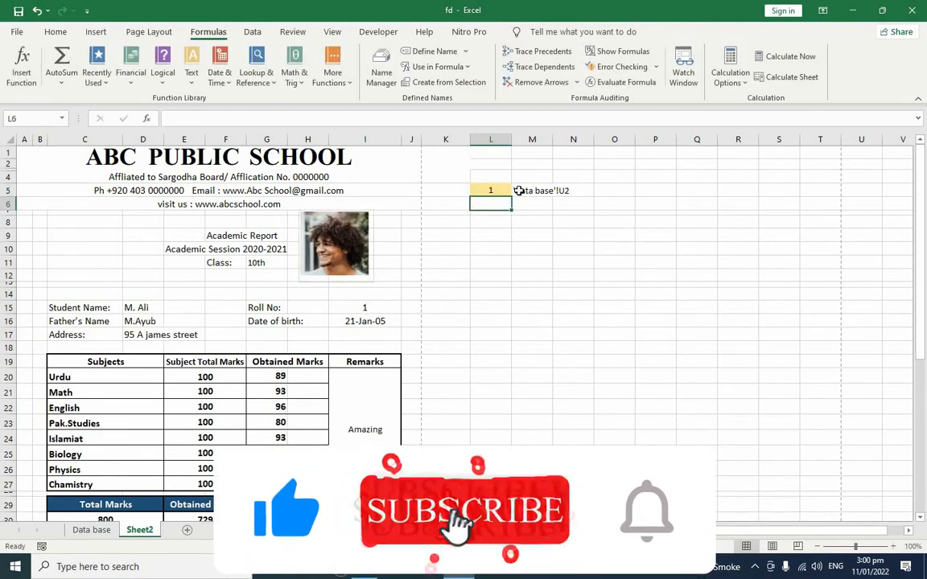
Nudge the student picture clear of the session text and look over the whole report down to the signature lines
left_click(351, 239)
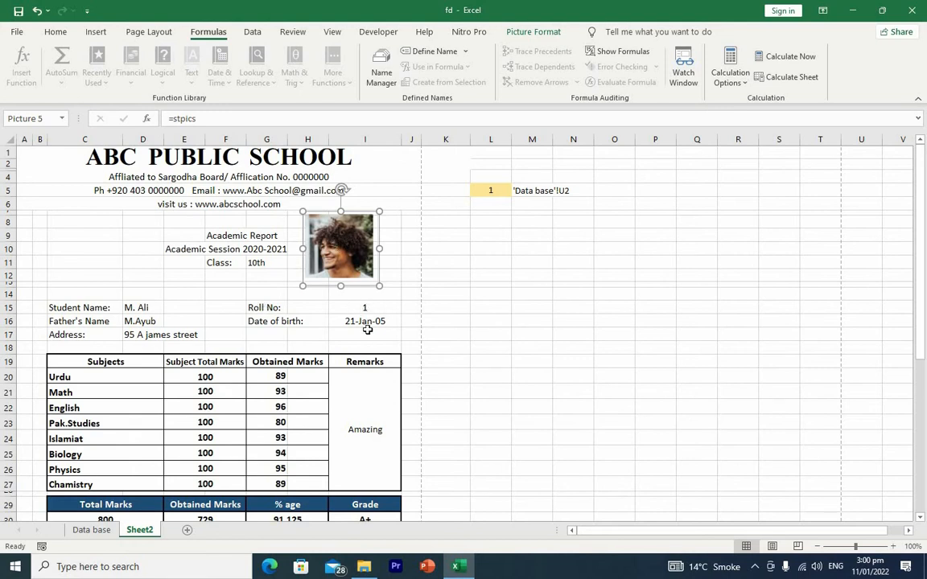
scroll(377, 352, "down", 3)
scroll(265, 434, "down", 3)
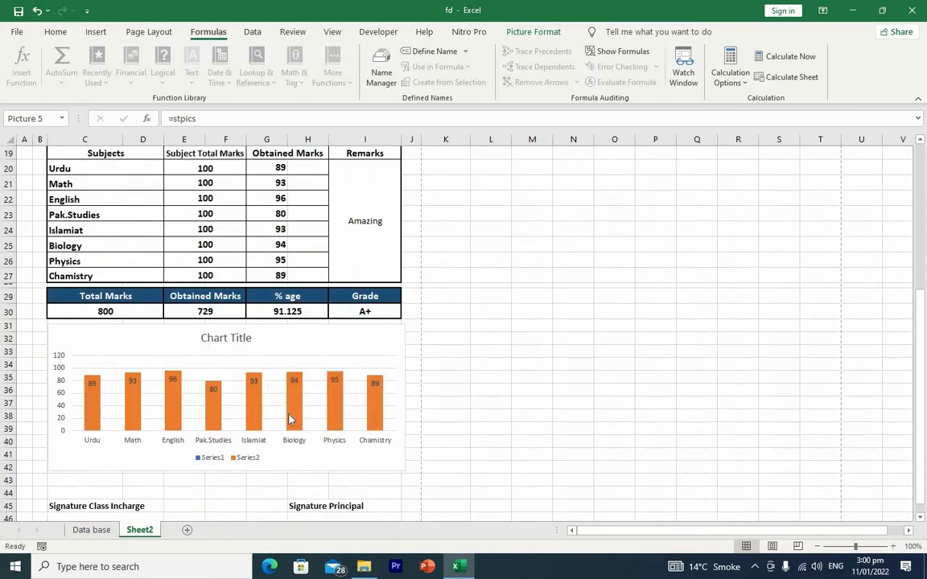
scroll(385, 390, "down", 3, "ctrl")
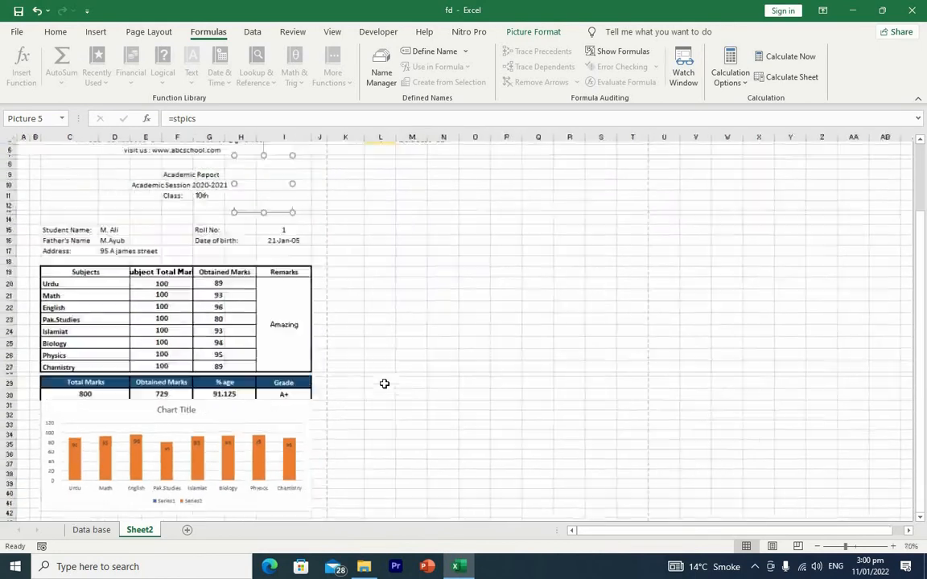
scroll(381, 383, "up", 3, "ctrl")
scroll(380, 383, "down", 3, "ctrl")
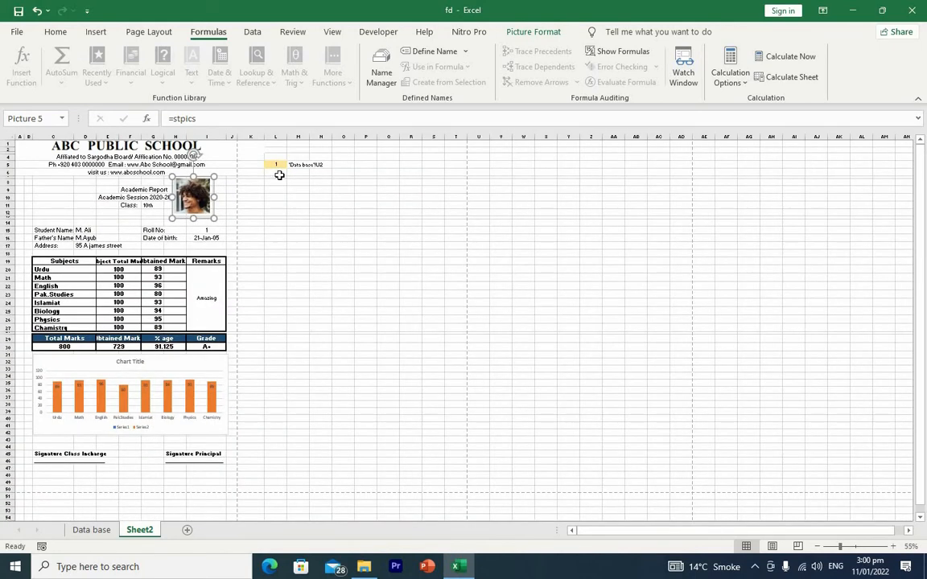
Set the roll number in cell L5 to 2, 3, 4 and 5 in turn to test the linked student picture
key("Escape")
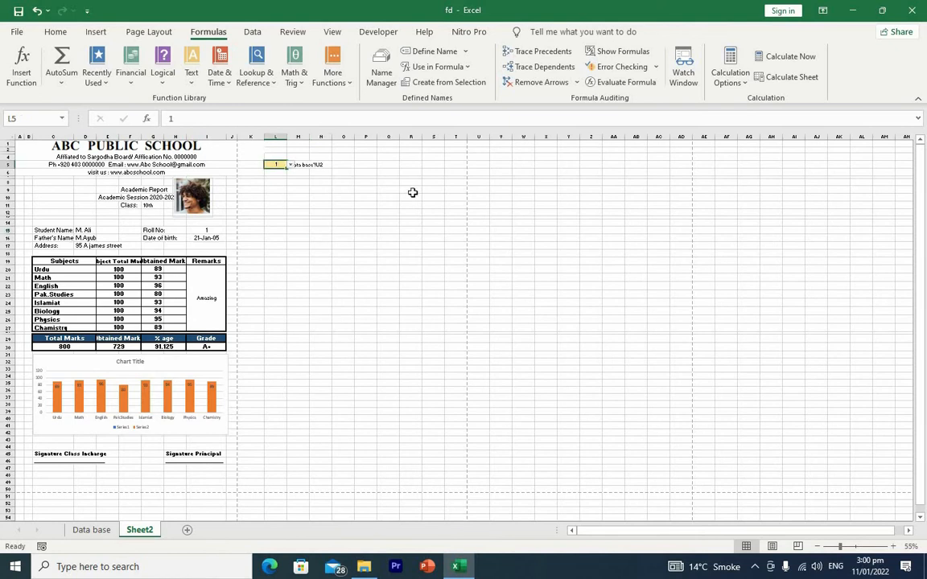
type("2")
key("Return")
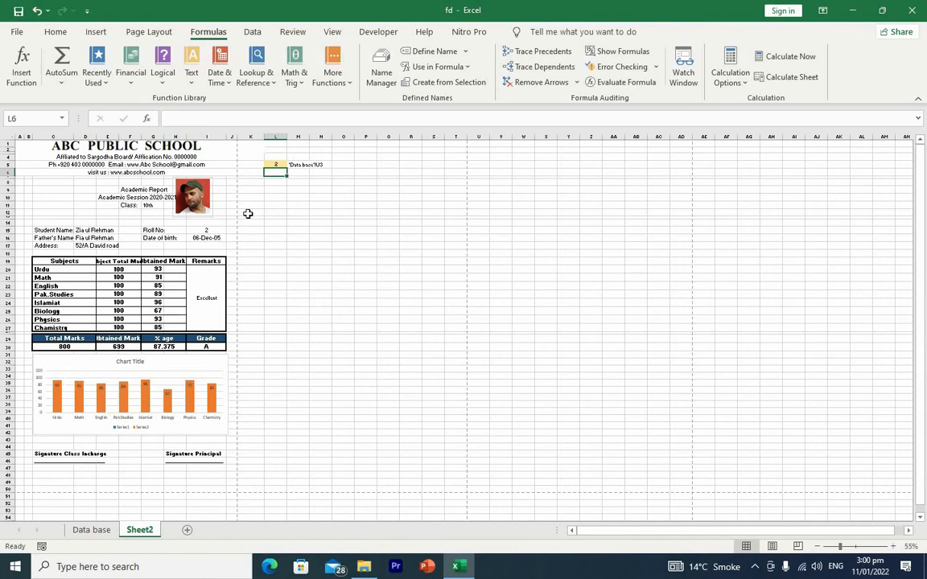
left_click(270, 164)
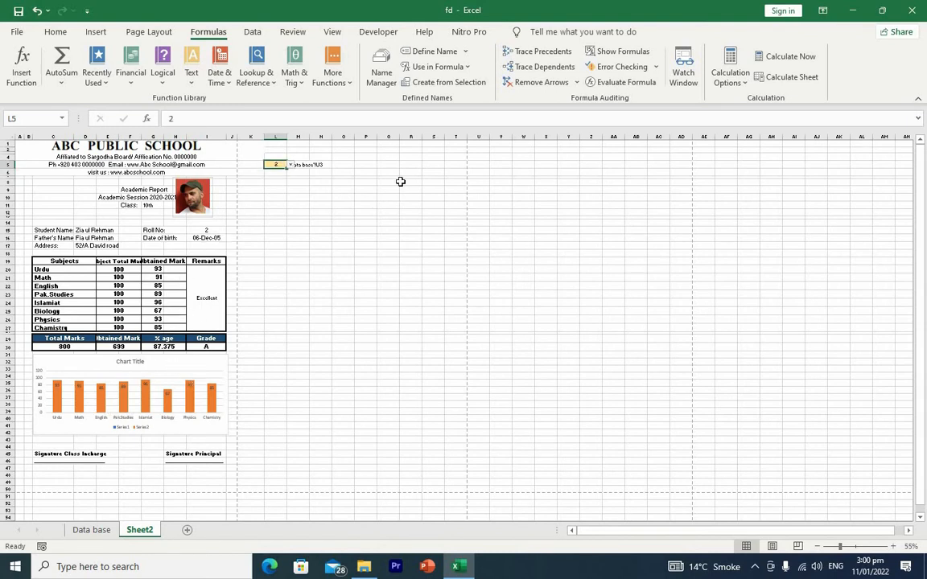
type("3")
key("Return")
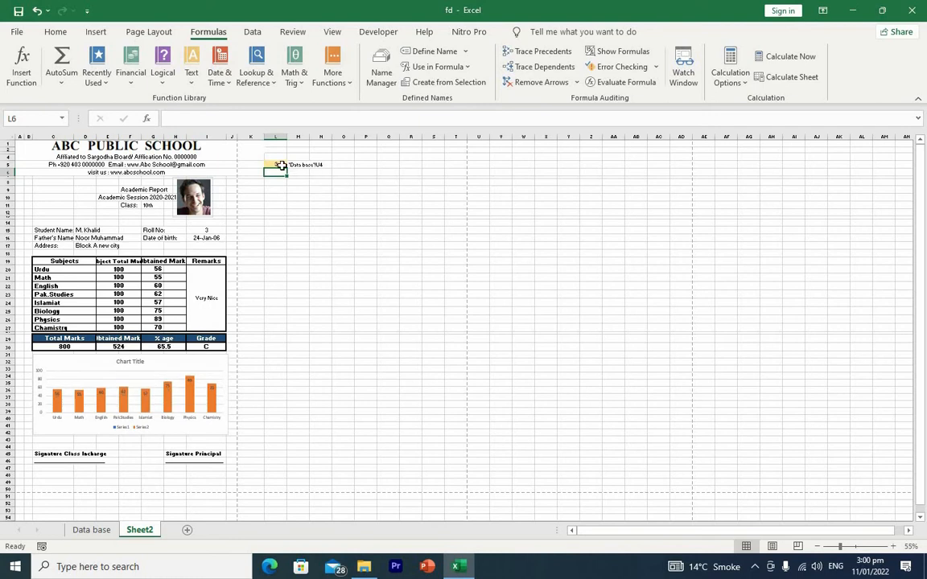
left_click(279, 165)
type("4")
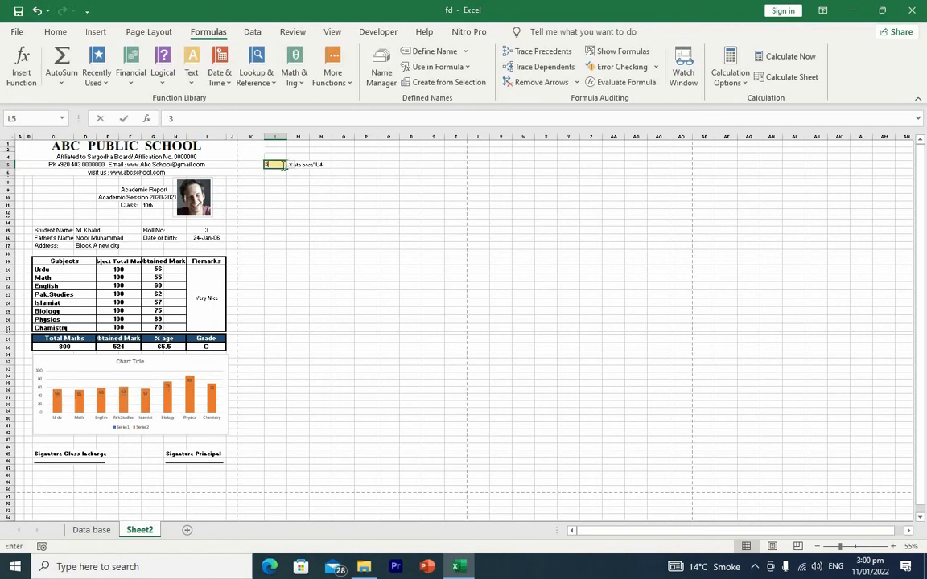
key("Return")
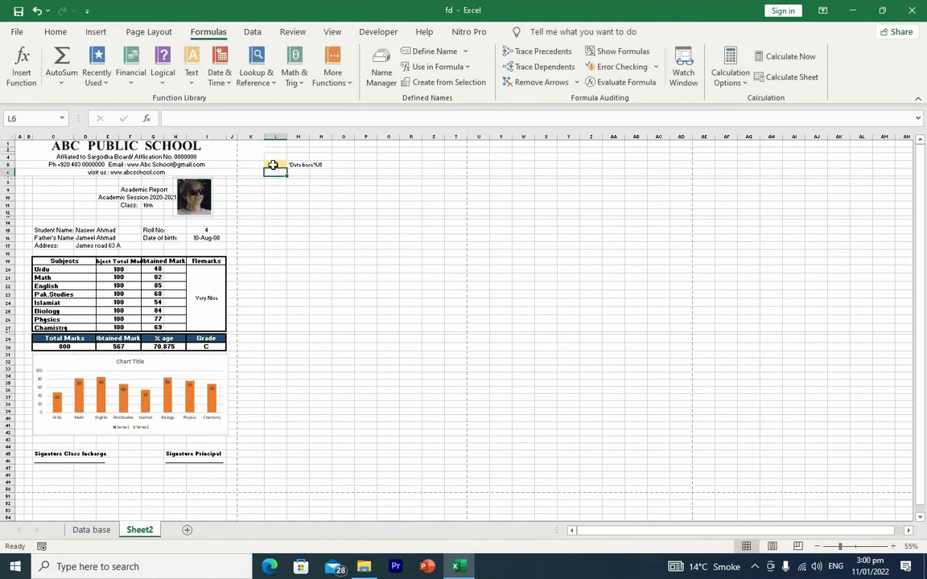
left_click(273, 164)
type("5")
key("Return")
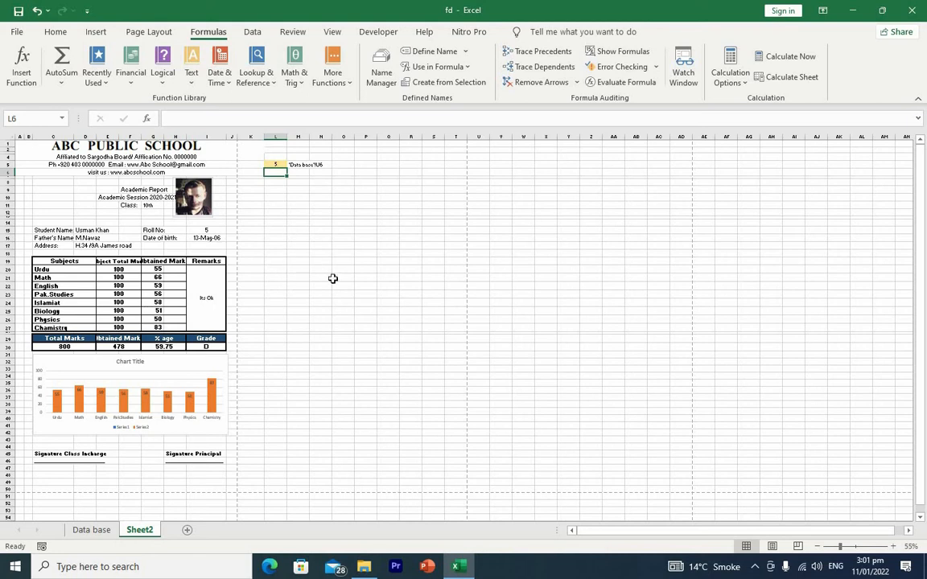
Move the student picture slightly further from the academic session text on the report
scroll(314, 328, "up", 3, "ctrl")
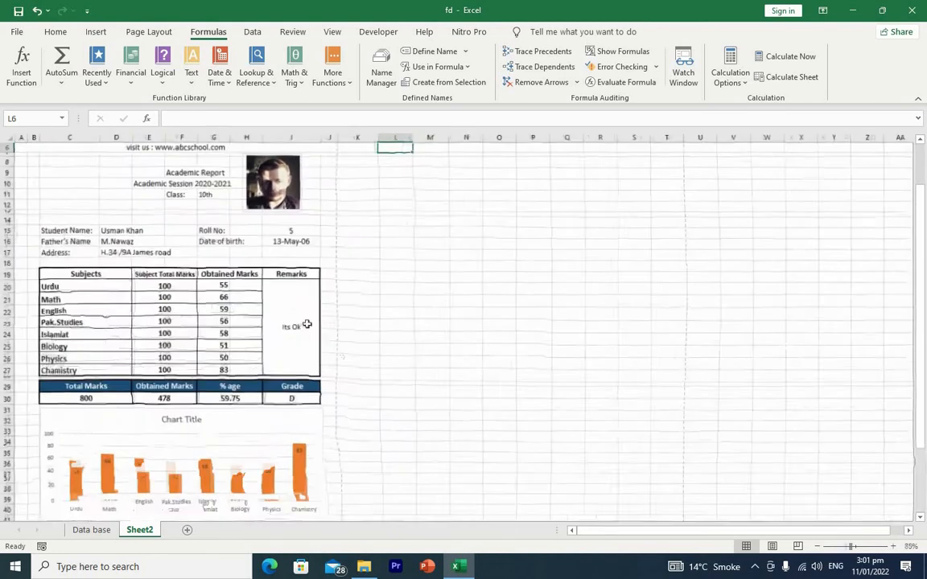
scroll(332, 274, "up", 2)
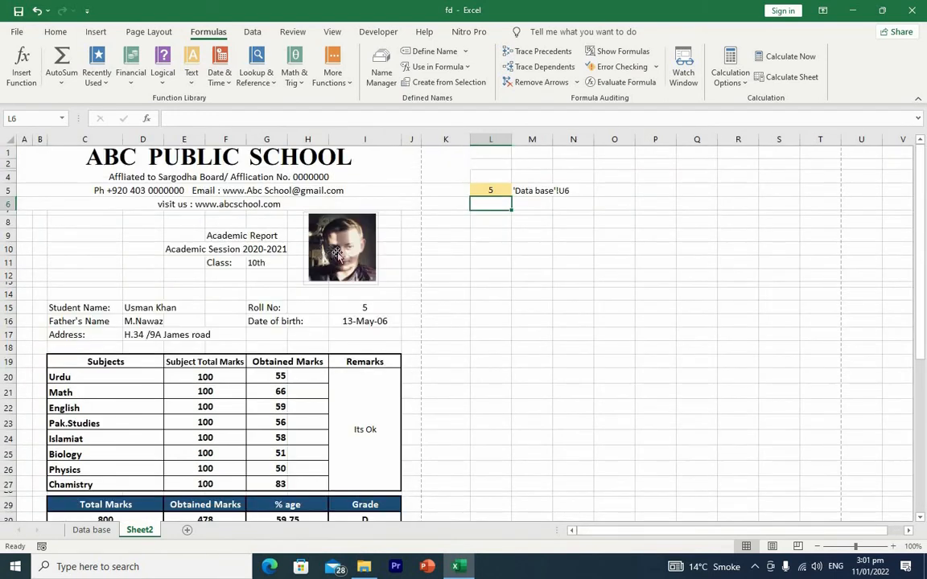
left_click_drag(332, 273, 355, 255)
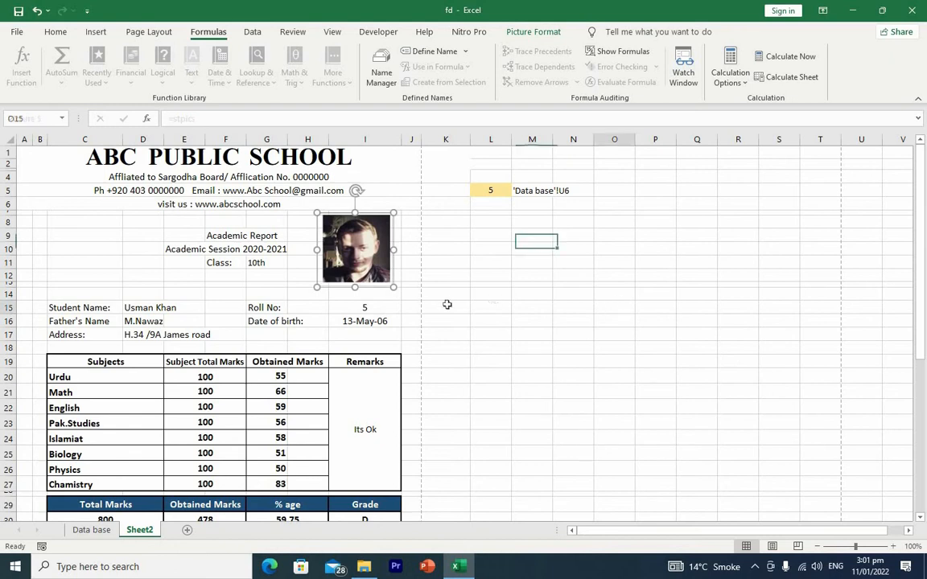
key("Escape")
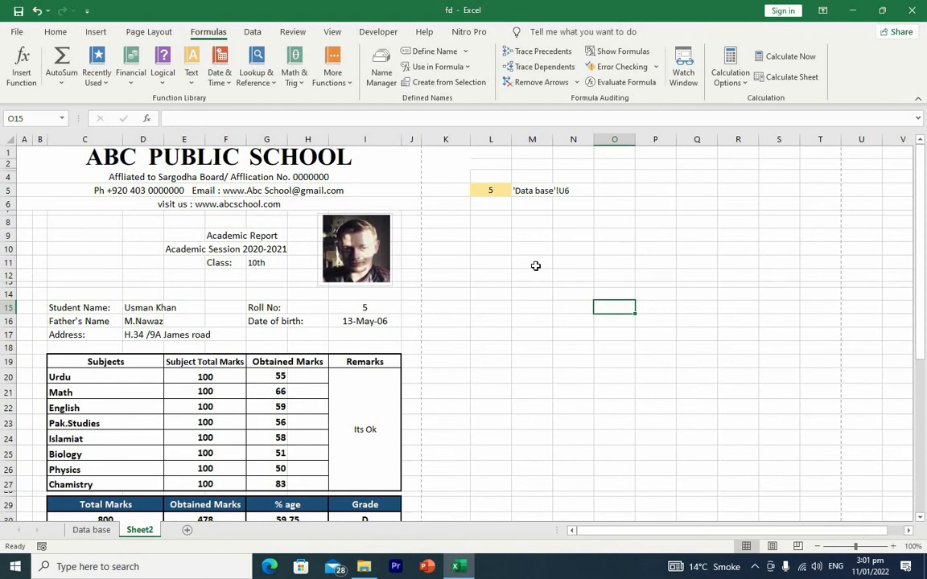
Remove the existing dropdown from roll number cell L5 by setting its data validation to allow Any value
left_click(499, 190)
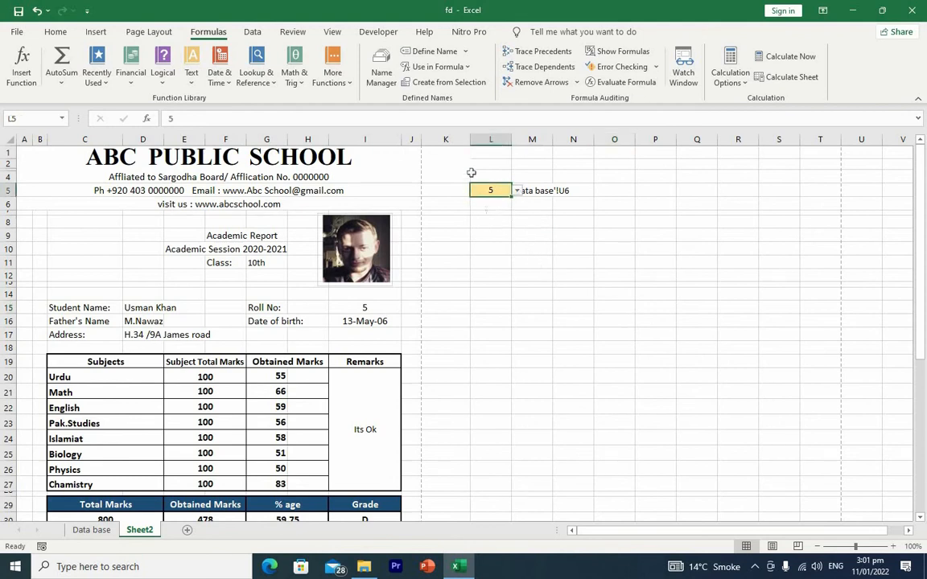
left_click(519, 193)
left_click(483, 190)
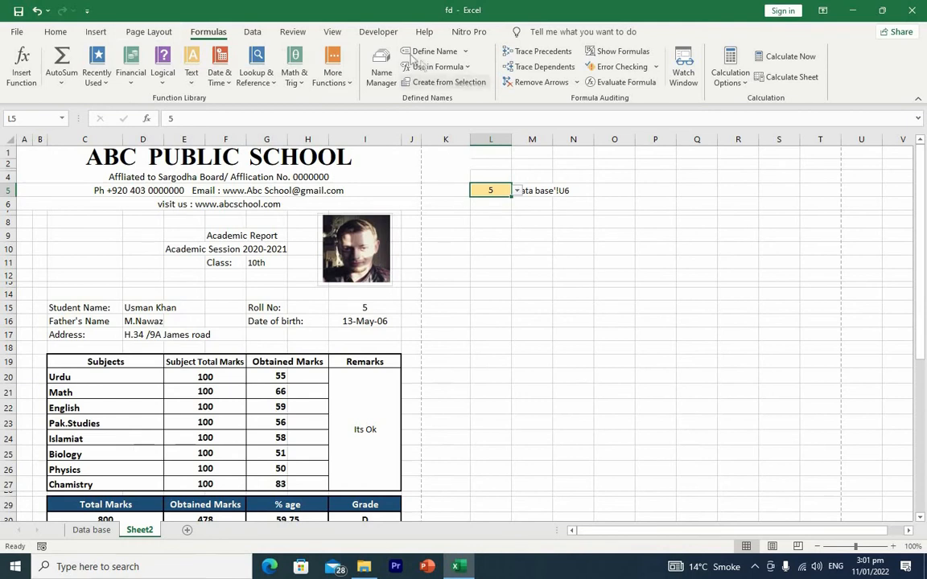
left_click(253, 33)
left_click(534, 78)
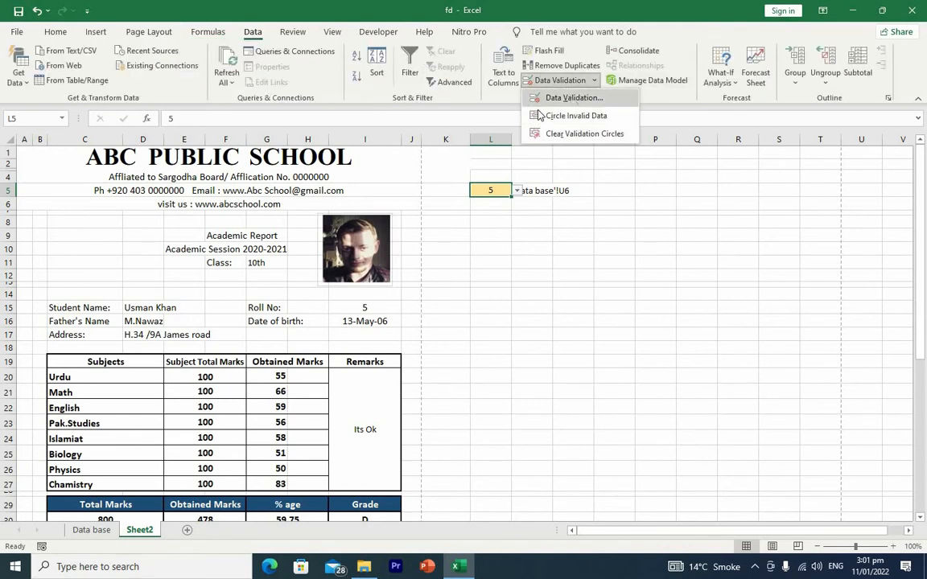
left_click(564, 97)
left_click(479, 245)
left_click(410, 254)
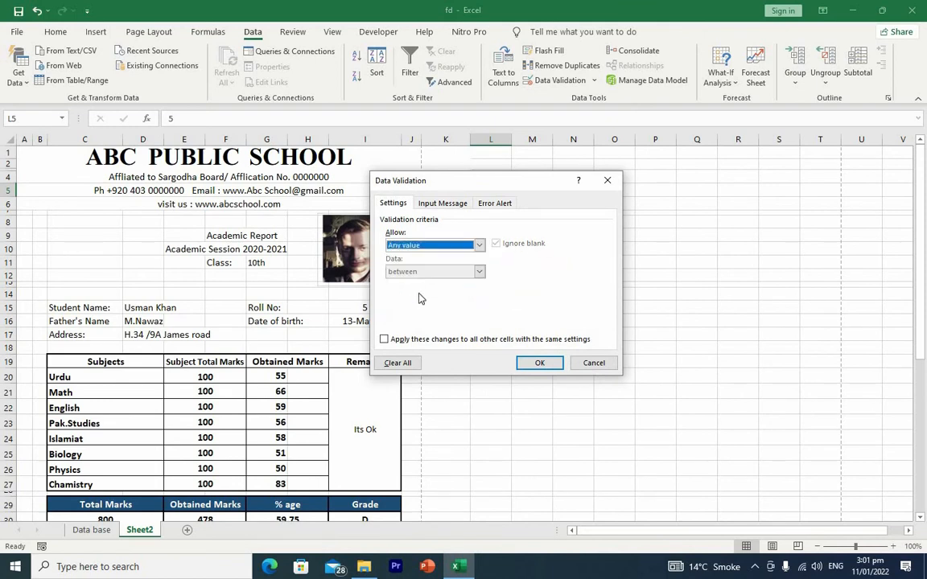
left_click(480, 245)
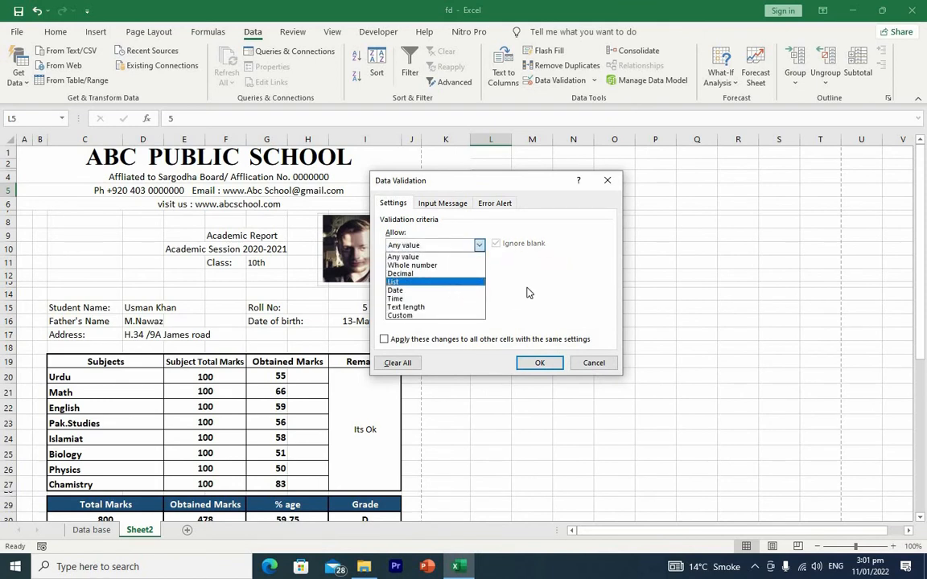
left_click(474, 255)
left_click(537, 363)
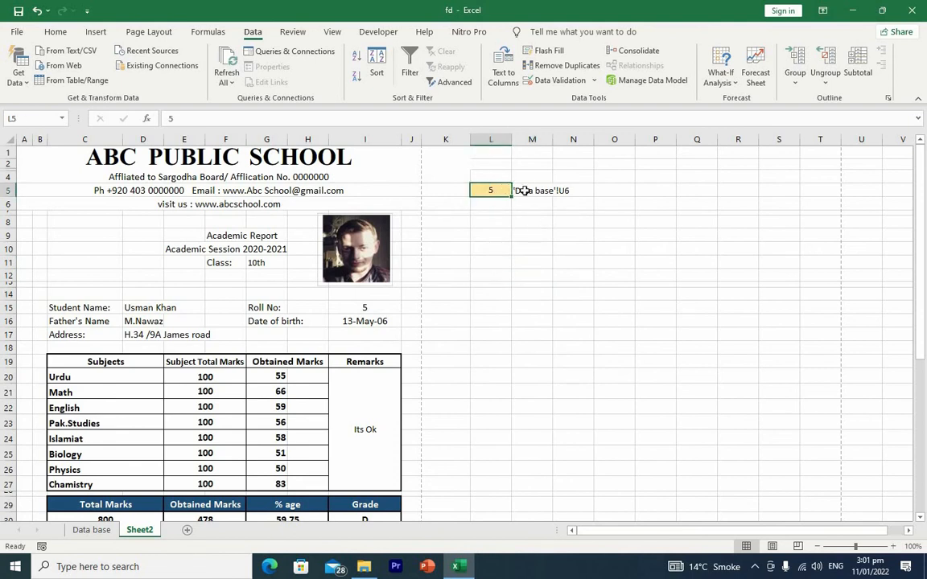
left_click(544, 249)
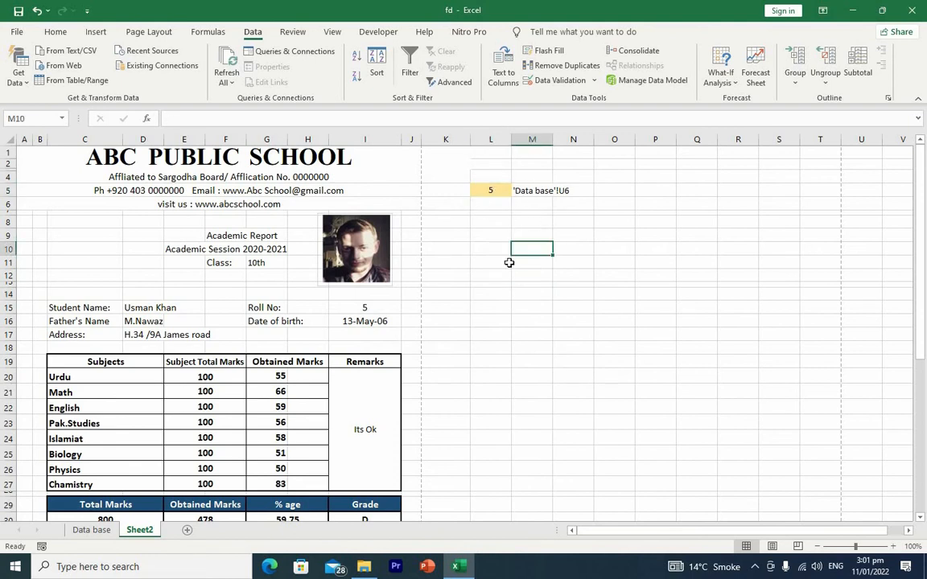
left_click(616, 292)
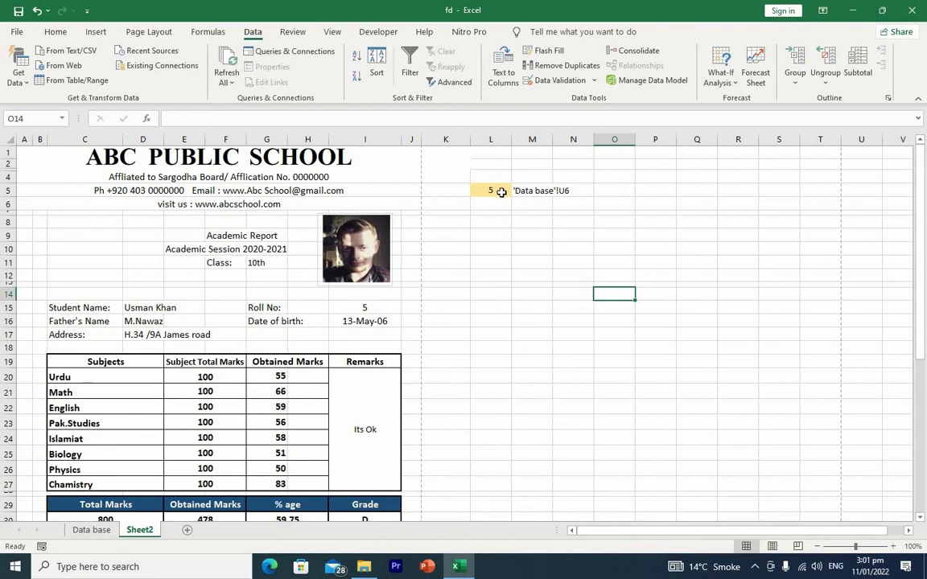
Add List data validation to cell L5 with the roll numbers ='Data base'!$A$2:$A$11 as its source
left_click(502, 192)
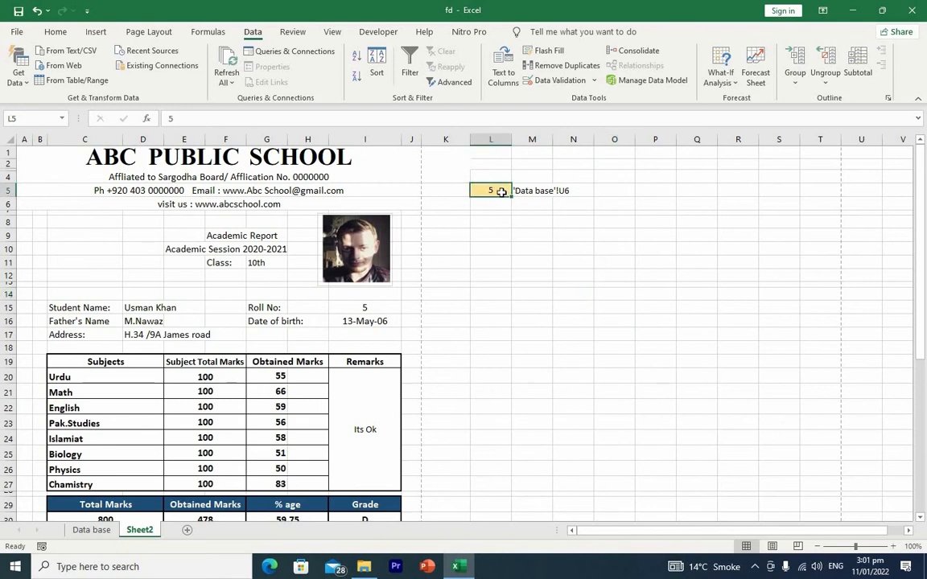
left_click(564, 84)
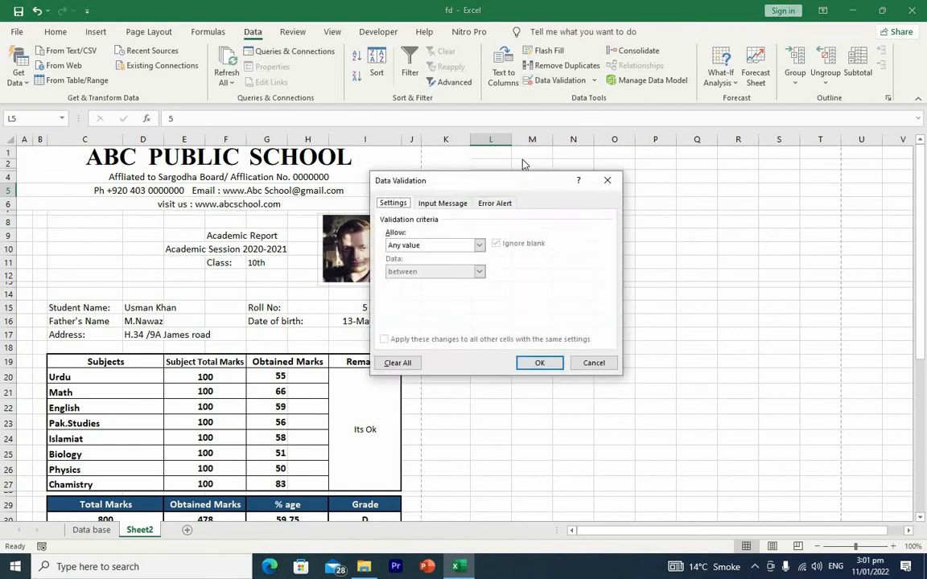
left_click(479, 245)
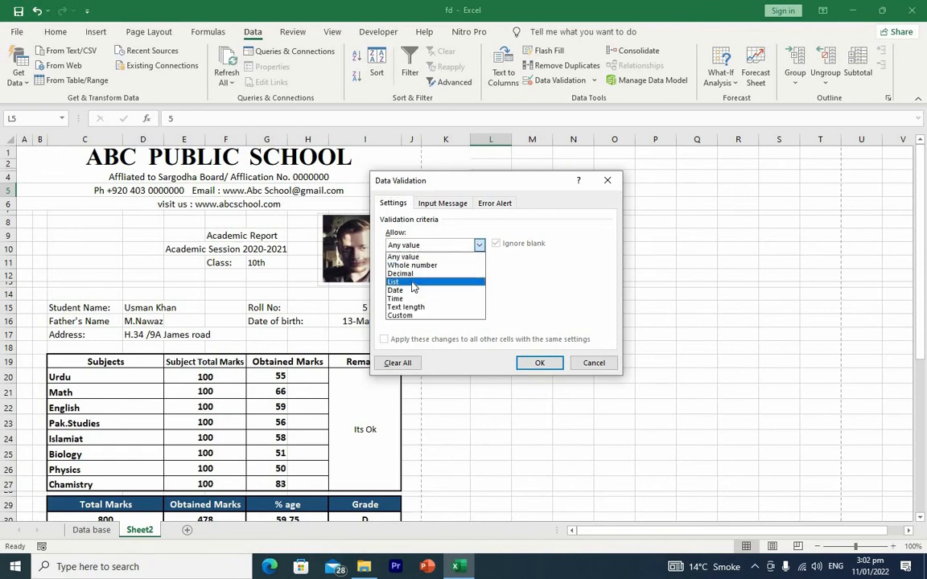
left_click(413, 282)
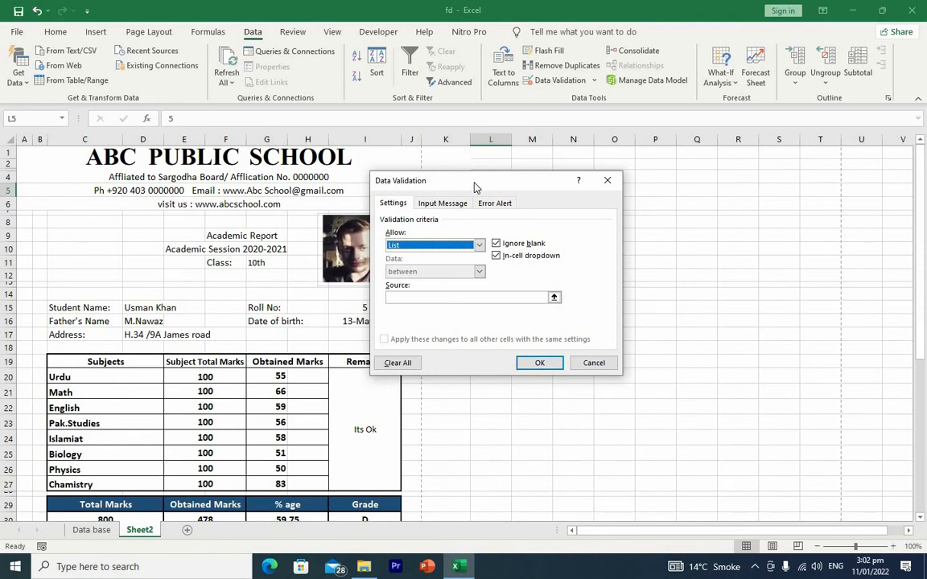
left_click_drag(475, 187, 643, 187)
left_click(578, 296)
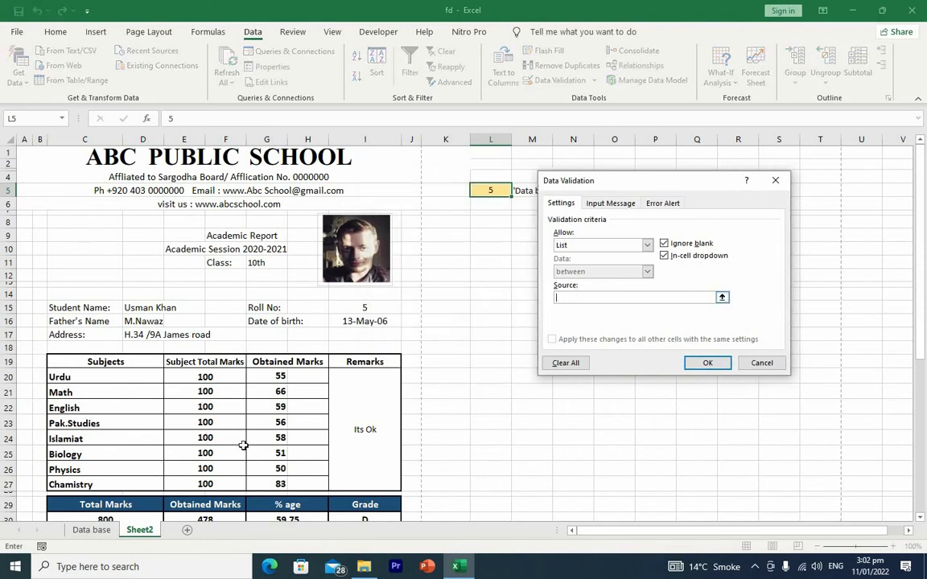
left_click(89, 531)
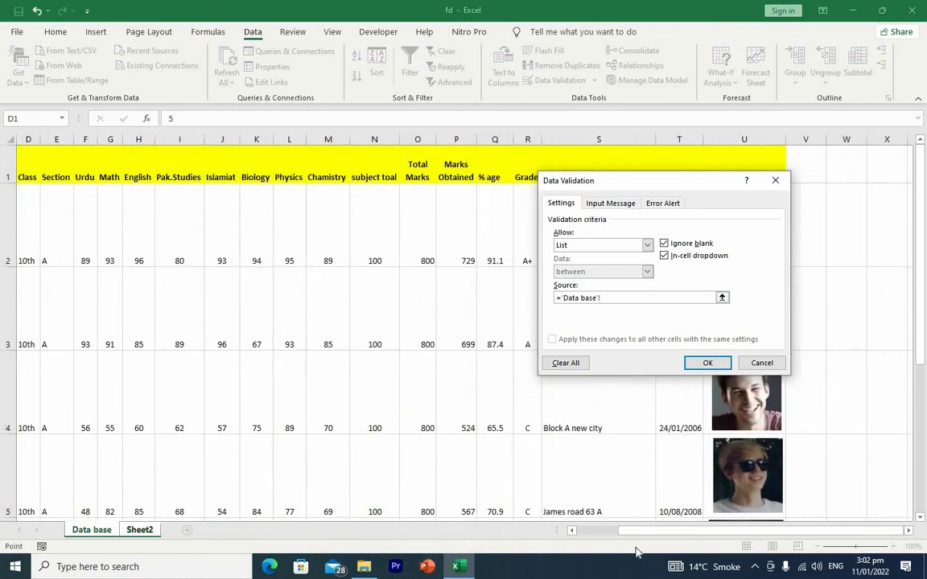
scroll(633, 530, "left", 3)
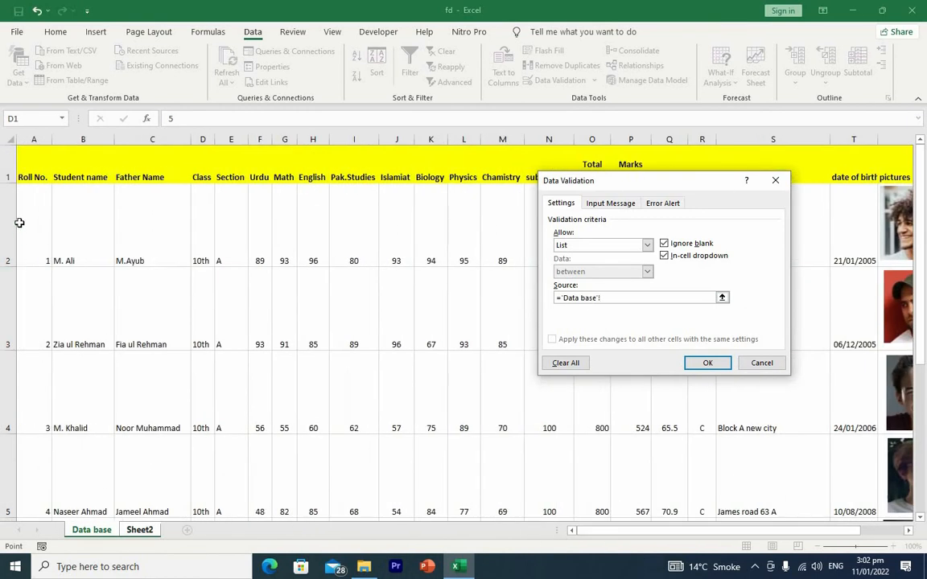
left_click_drag(36, 210, 26, 468)
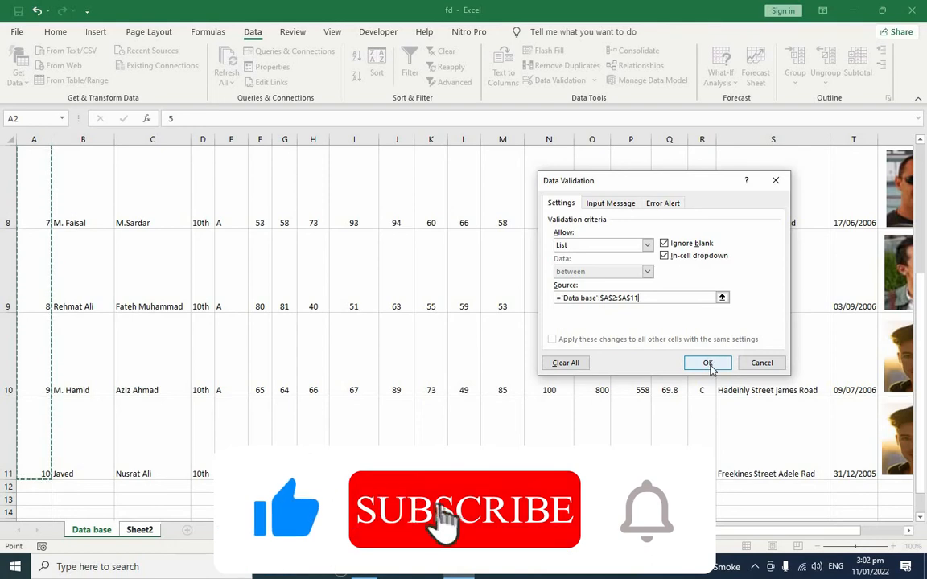
left_click(708, 364)
left_click(516, 239)
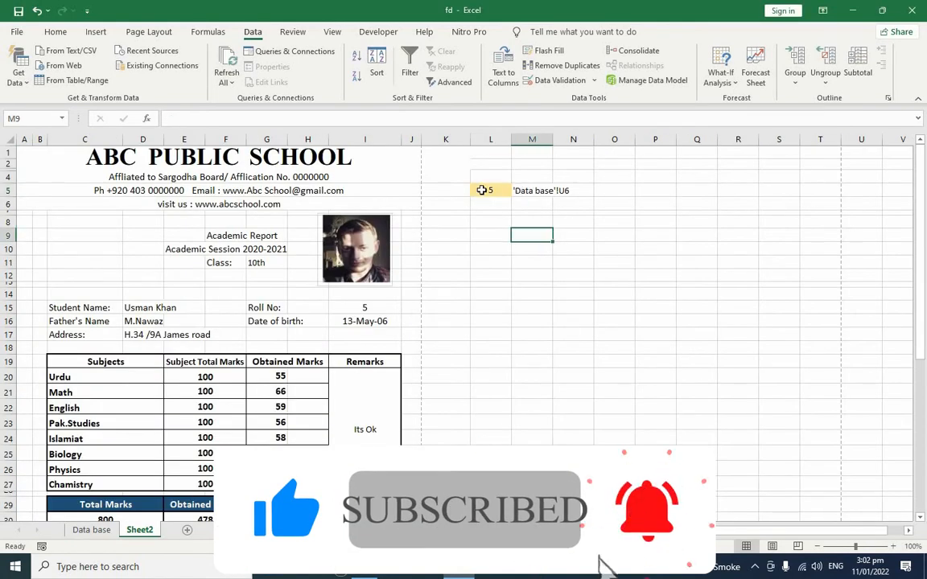
Choose roll numbers 1, 2, 3 and 5 in turn from the dropdown in L5 to test the report and picture
left_click(485, 191)
left_click(517, 191)
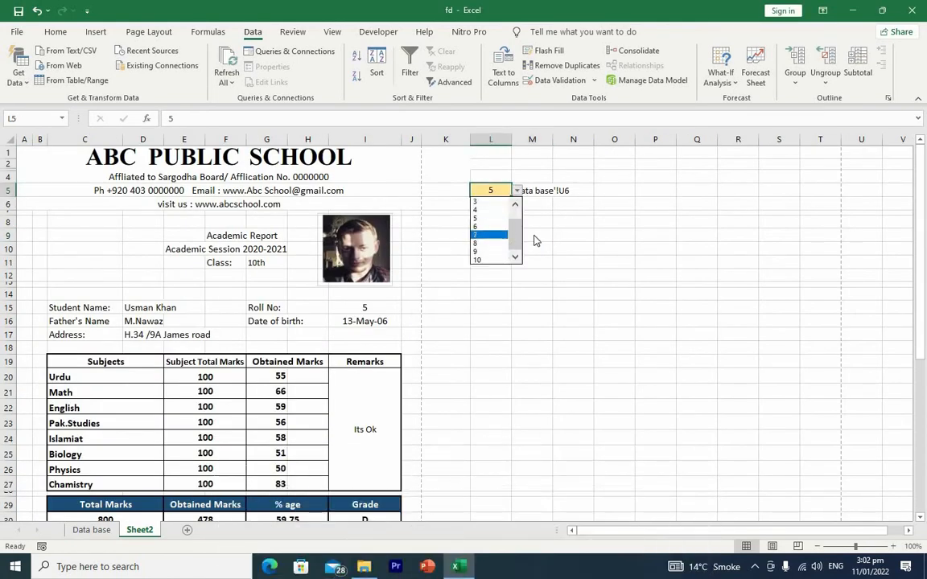
left_click_drag(514, 237, 516, 209)
left_click(485, 202)
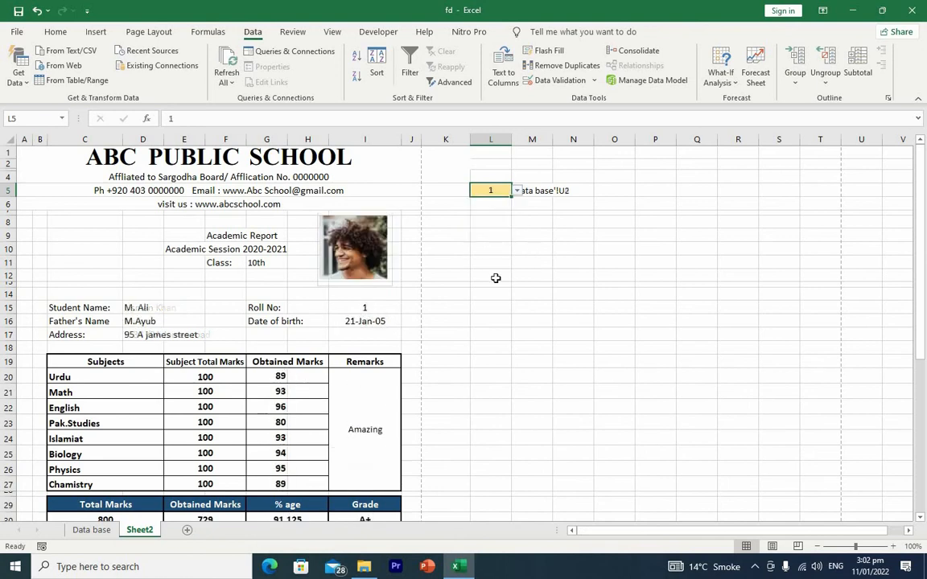
scroll(480, 269, "down", 5)
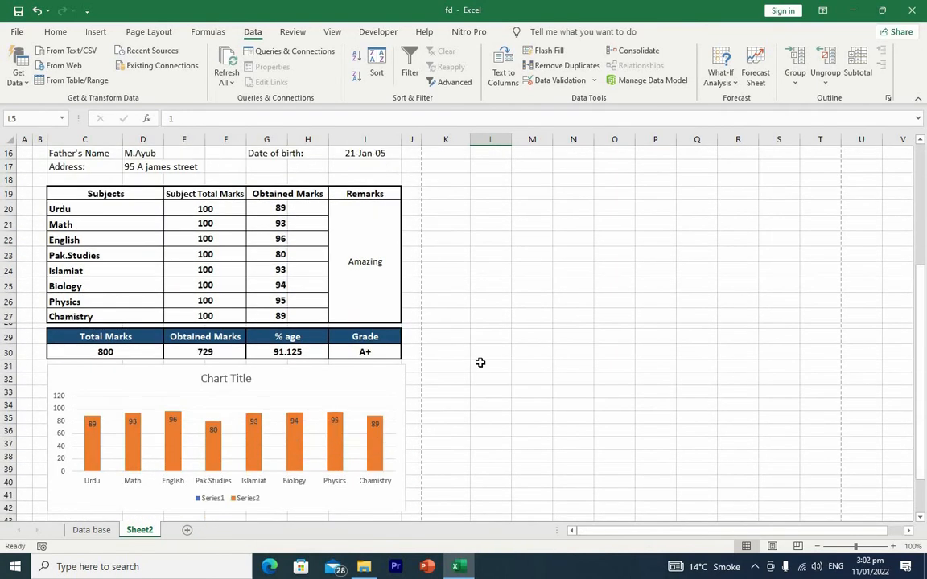
scroll(531, 239, "up", 5)
left_click(517, 191)
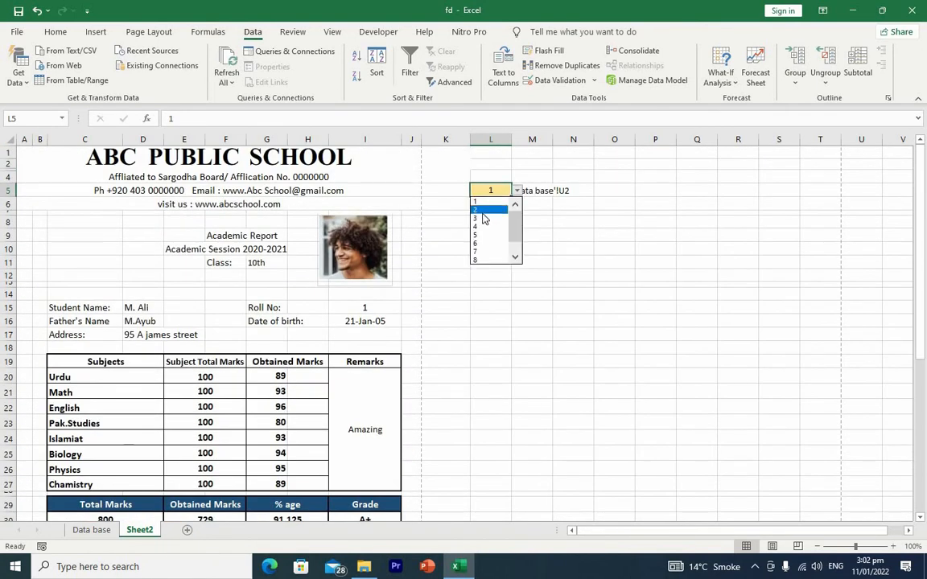
left_click(484, 211)
left_click(516, 191)
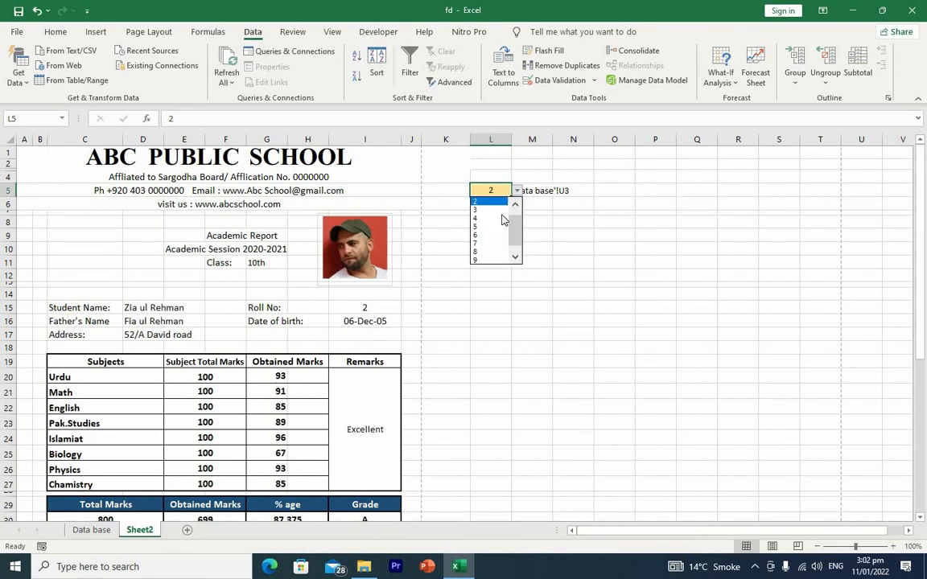
left_click(485, 222)
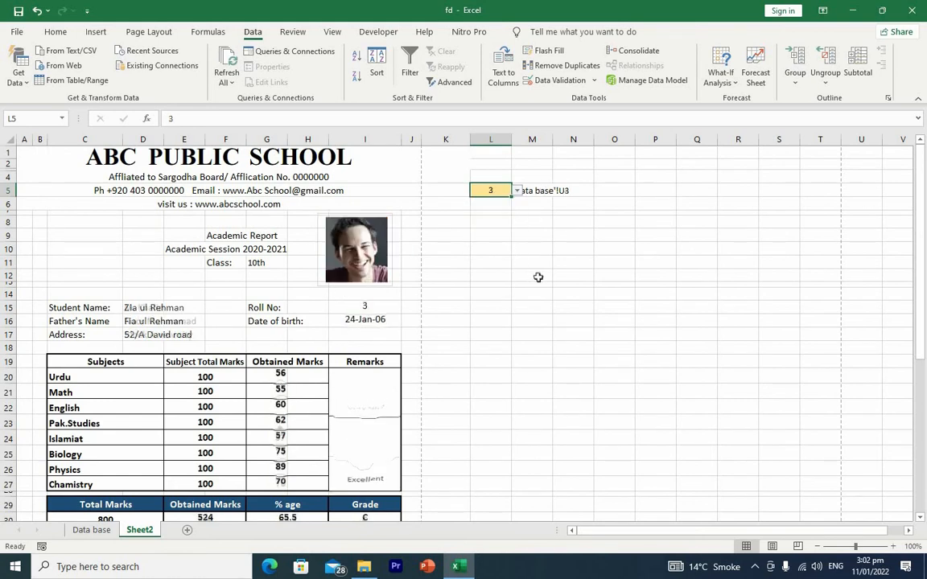
left_click(516, 191)
left_click(485, 243)
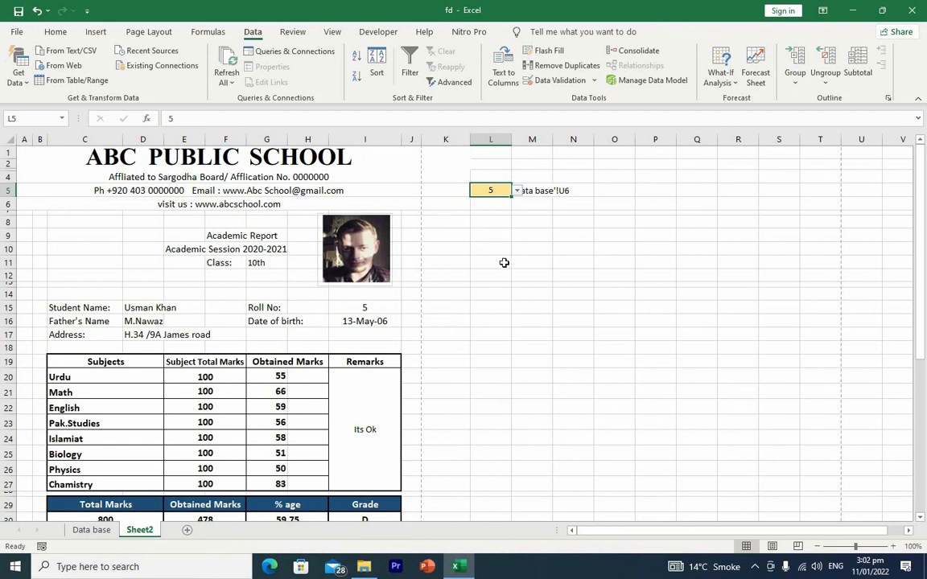
Hide column M, which holds the picture's 'Data base' cell reference beside the roll number cell
left_click(570, 234)
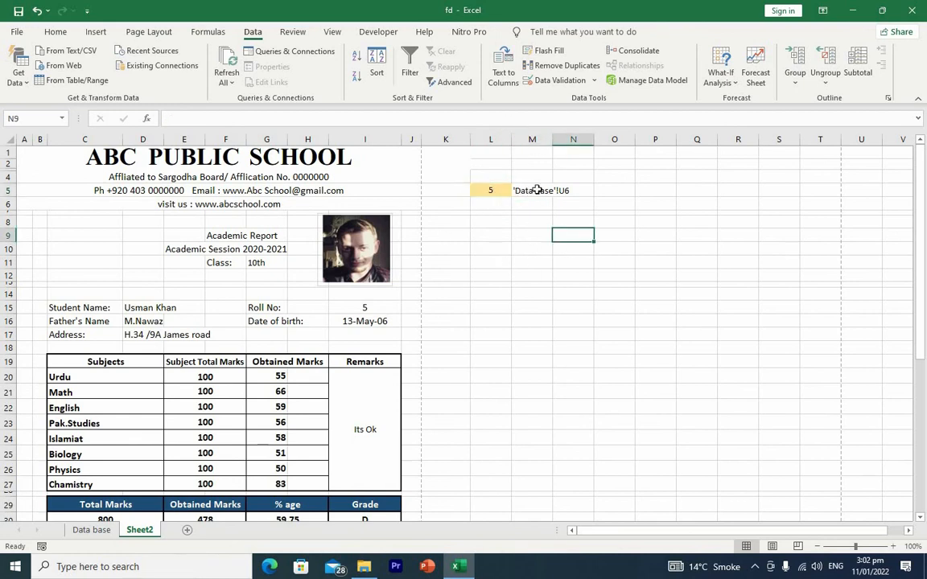
left_click(532, 139)
right_click(532, 139)
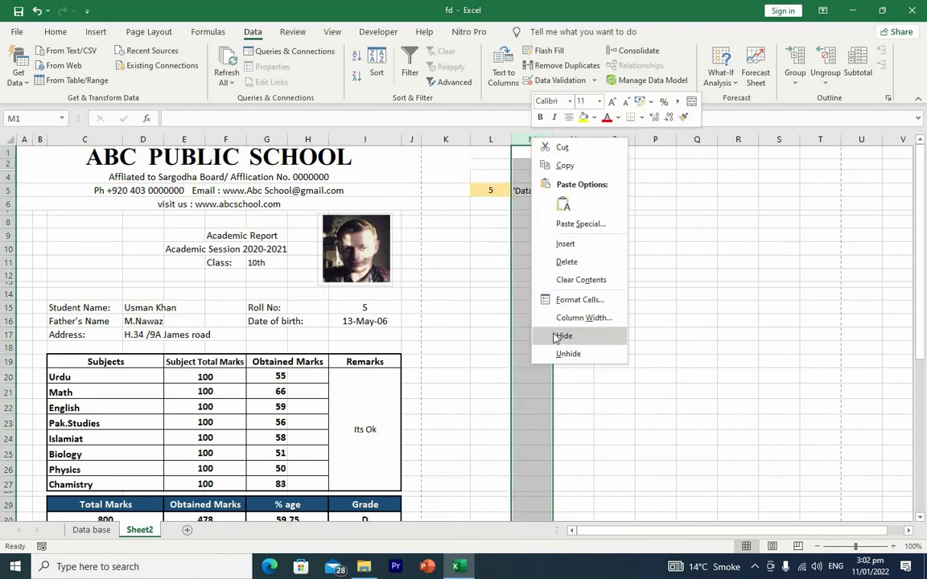
left_click(562, 335)
Choose roll number 7 from the dropdown in L5 to test the report with the helper column hidden
left_click(500, 191)
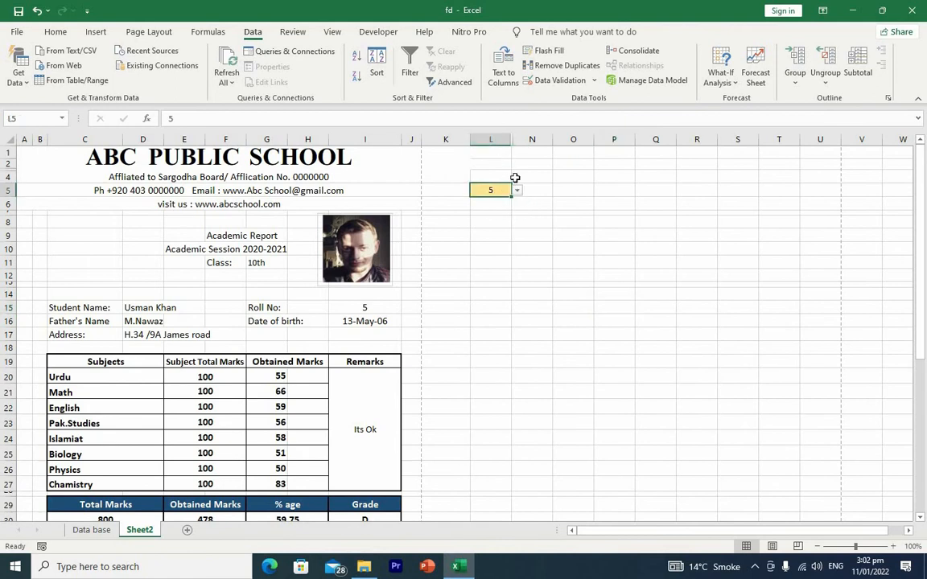
left_click(518, 191)
left_click(481, 240)
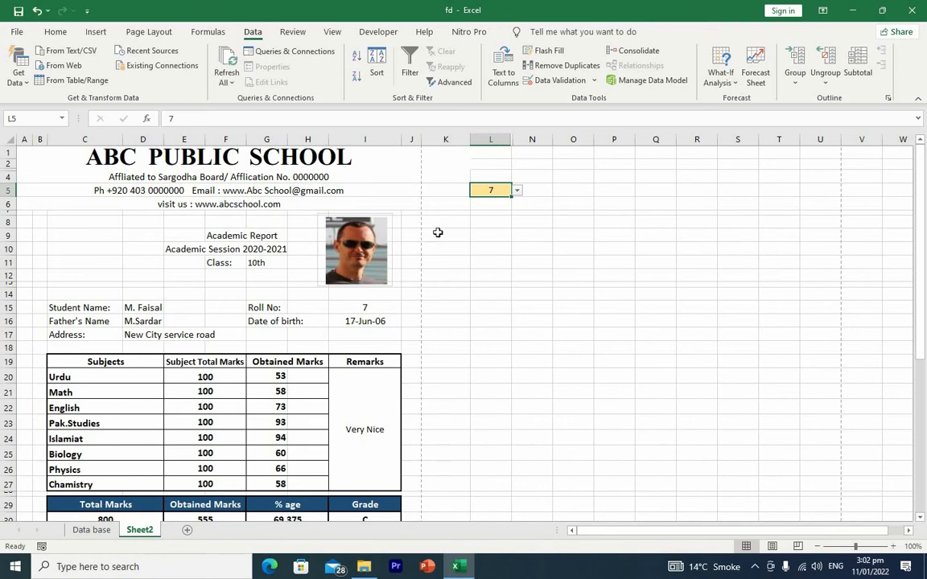
left_click(379, 32)
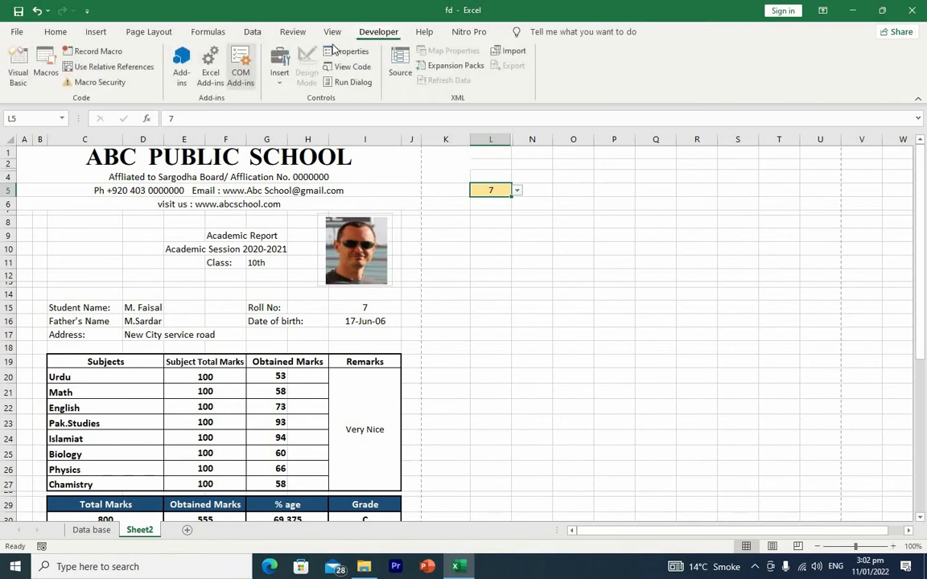
left_click(17, 32)
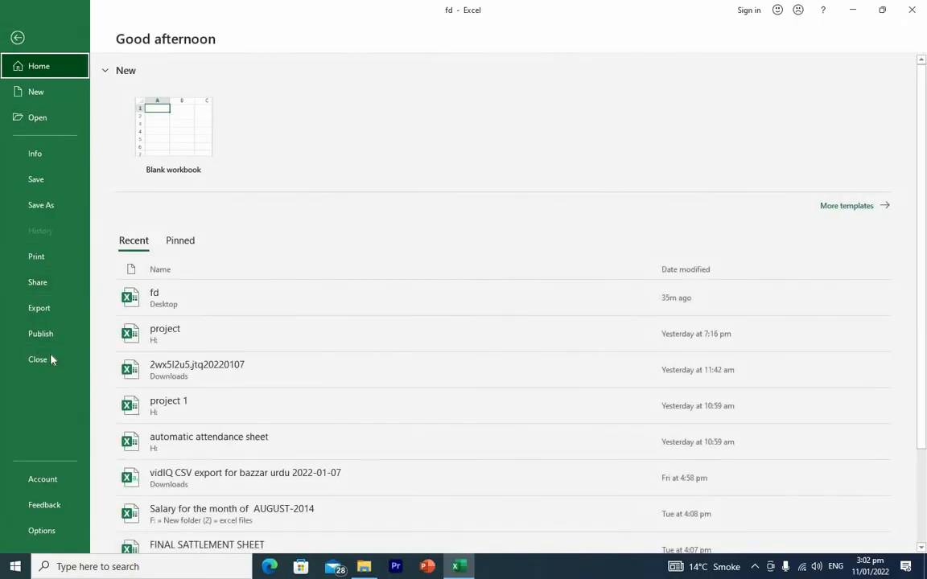
left_click(179, 299)
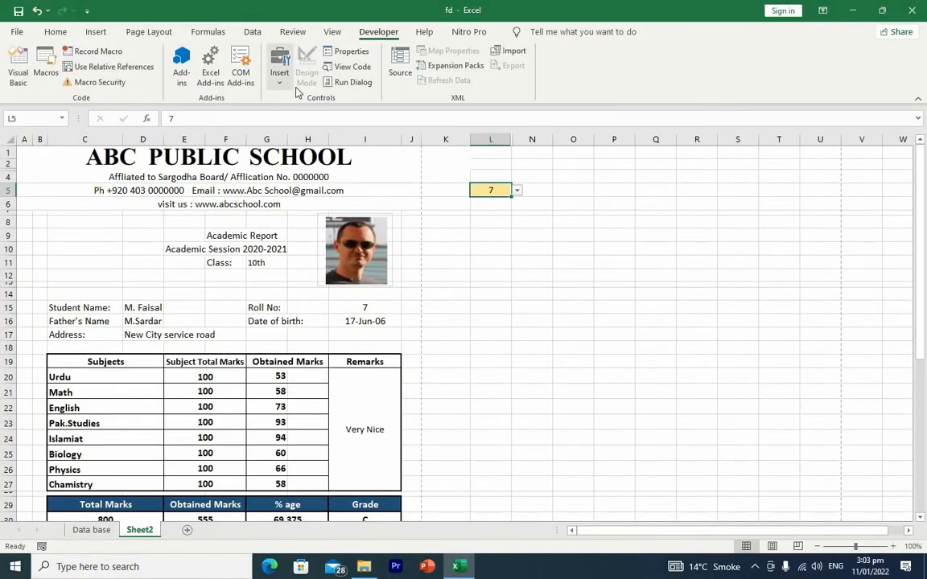
Insert a vertical Scroll Bar form control in column K beside the student picture, spanning about rows 8 to 14
left_click(280, 74)
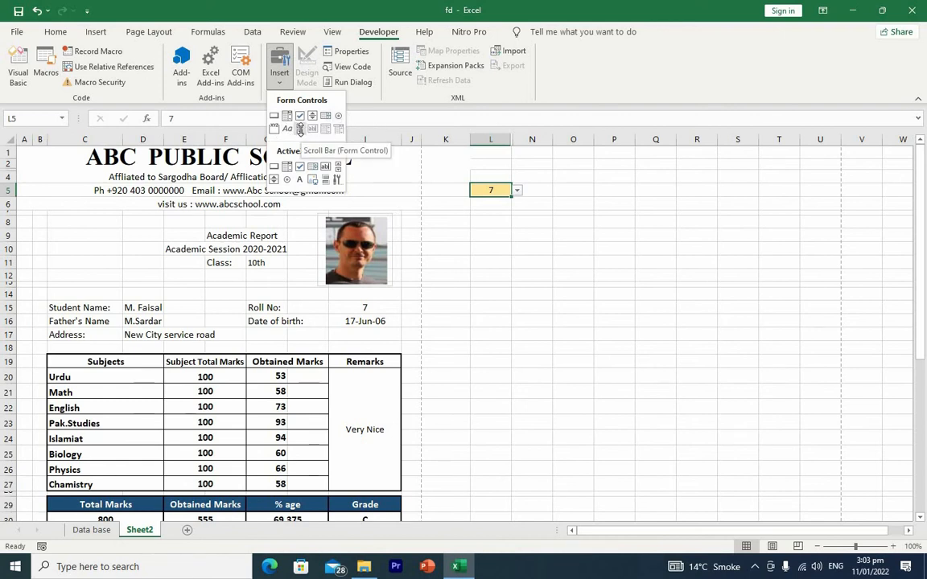
left_click(300, 130)
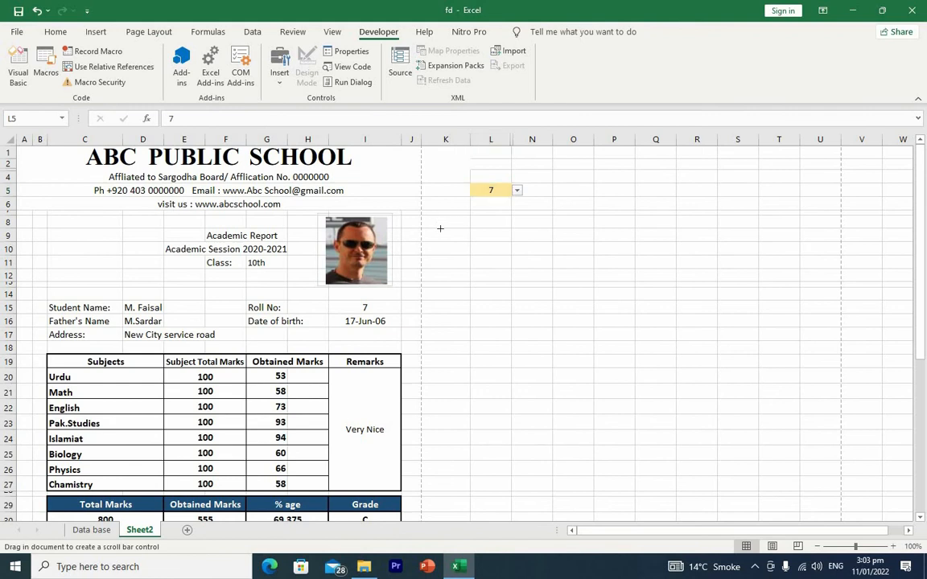
left_click_drag(431, 215, 457, 295)
left_click_drag(456, 259, 459, 258)
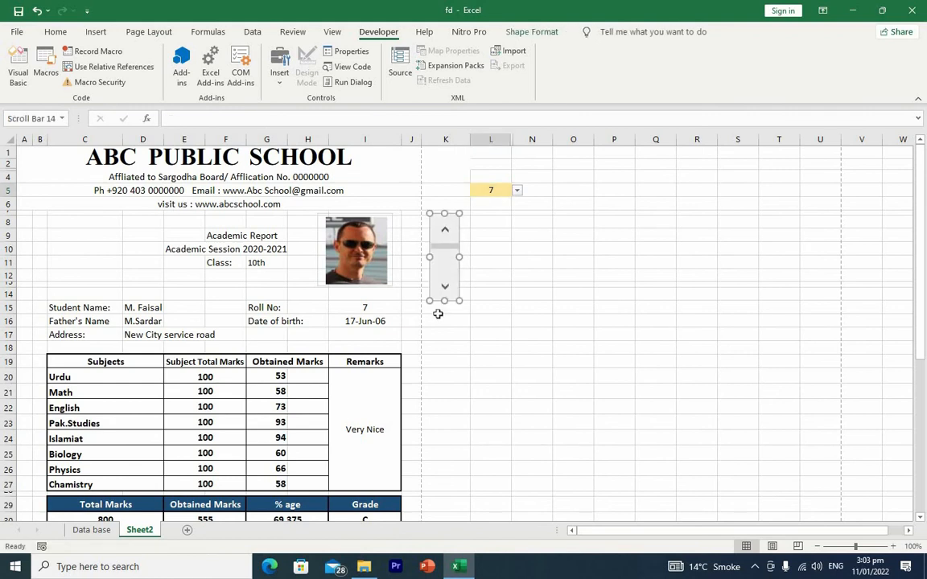
left_click(486, 258)
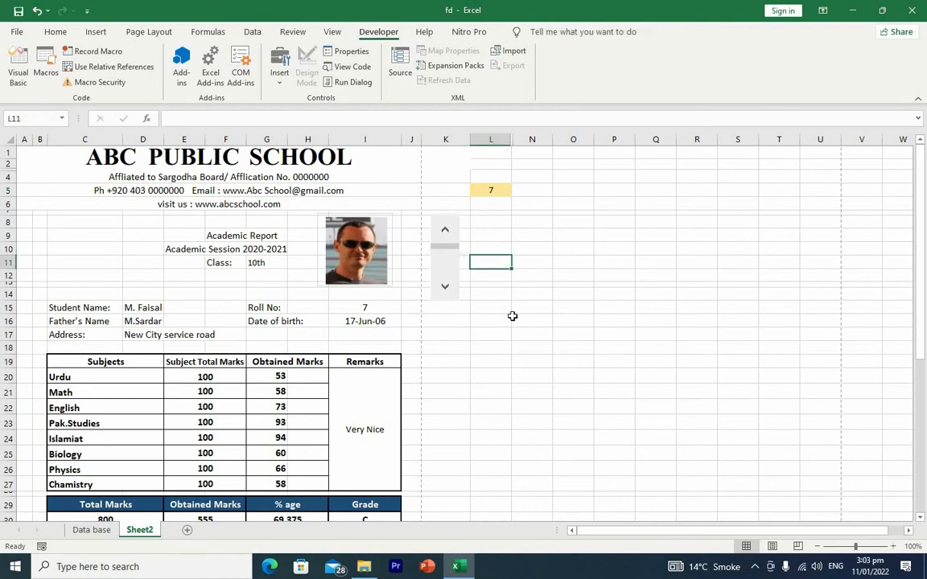
left_click(513, 319)
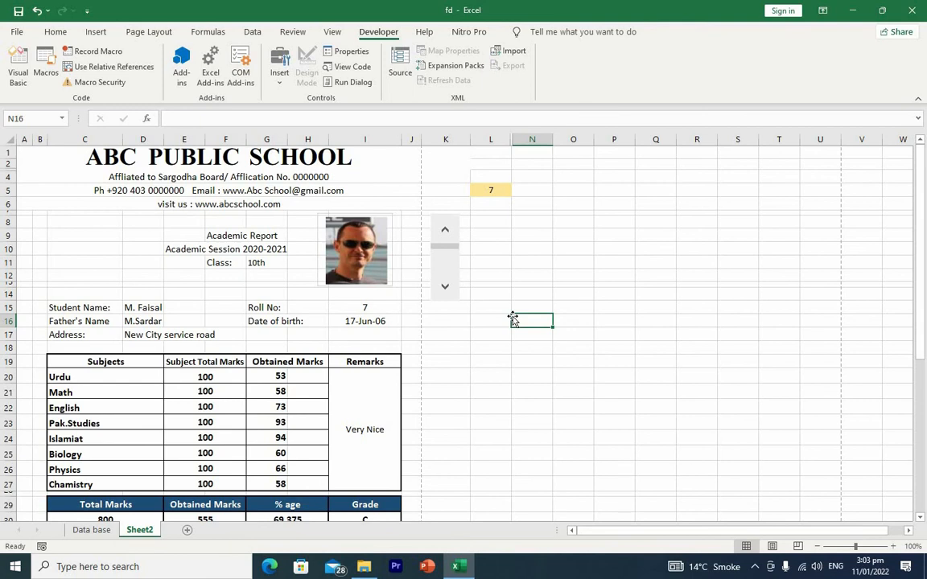
Format the scroll bar control with a minimum value of 1 and a maximum value of 10
right_click(443, 274)
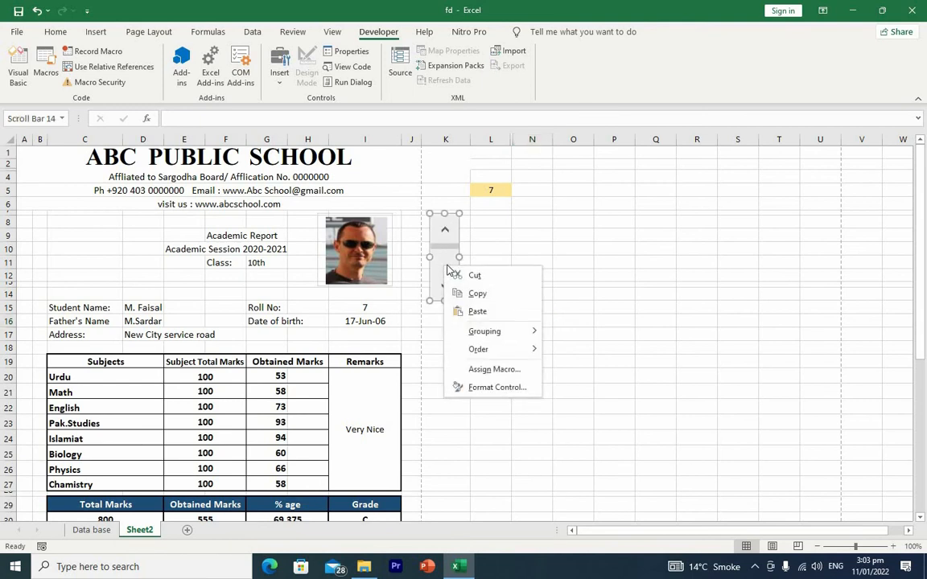
left_click(497, 387)
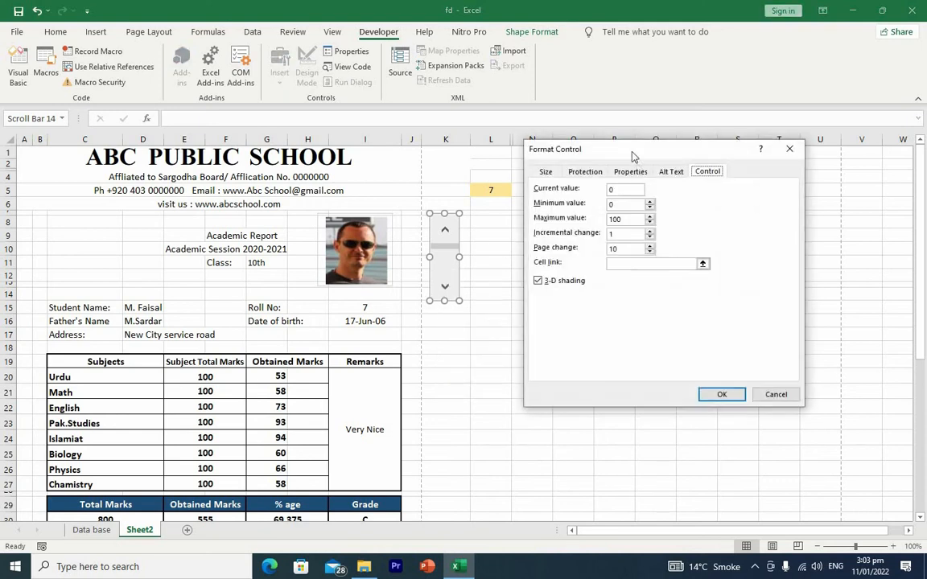
left_click_drag(617, 151, 603, 215)
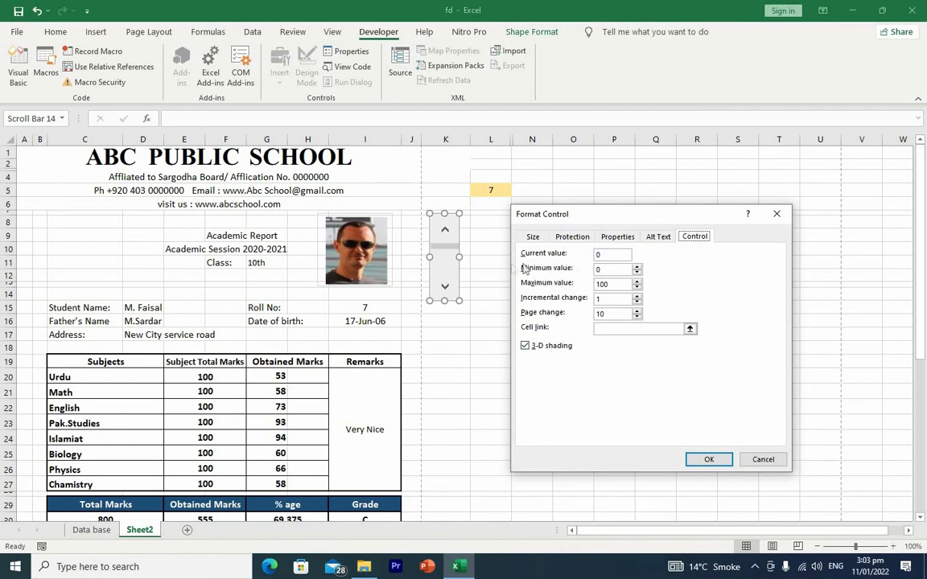
left_click(569, 270)
type("1")
key("Tab")
type("10")
left_click_drag(595, 220, 588, 240)
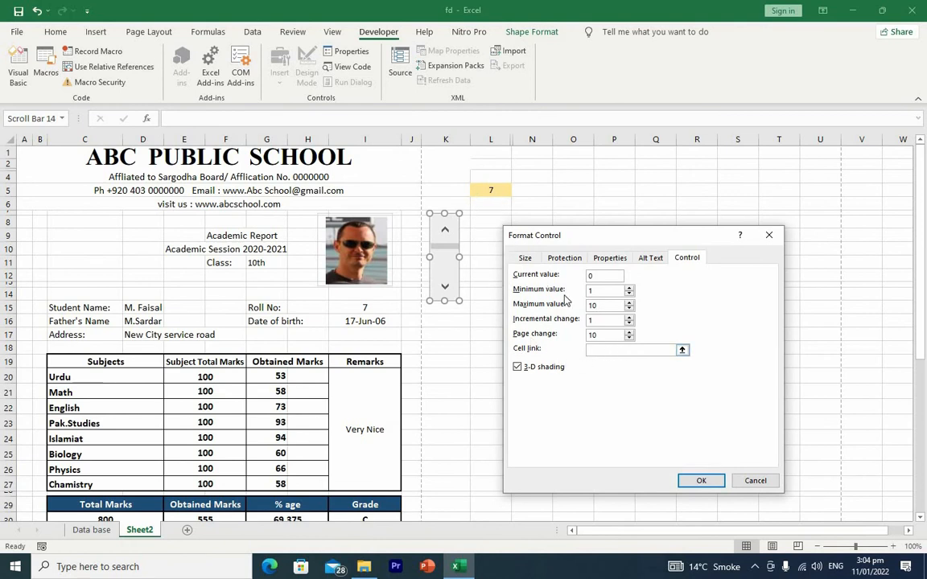
Link the scroll bar to cell $L$5, apply the control settings and deselect the scroll bar
left_click(611, 350)
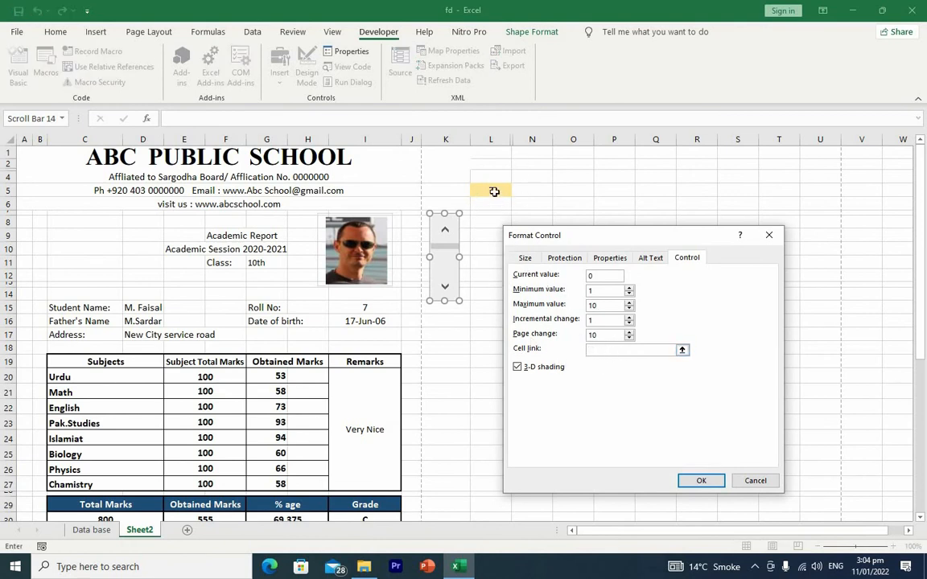
left_click(494, 192)
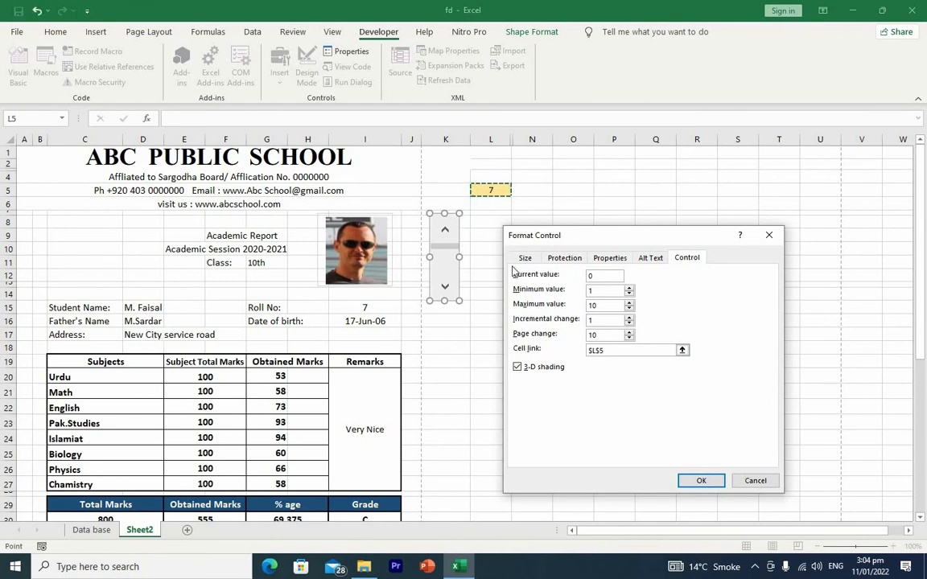
left_click(701, 481)
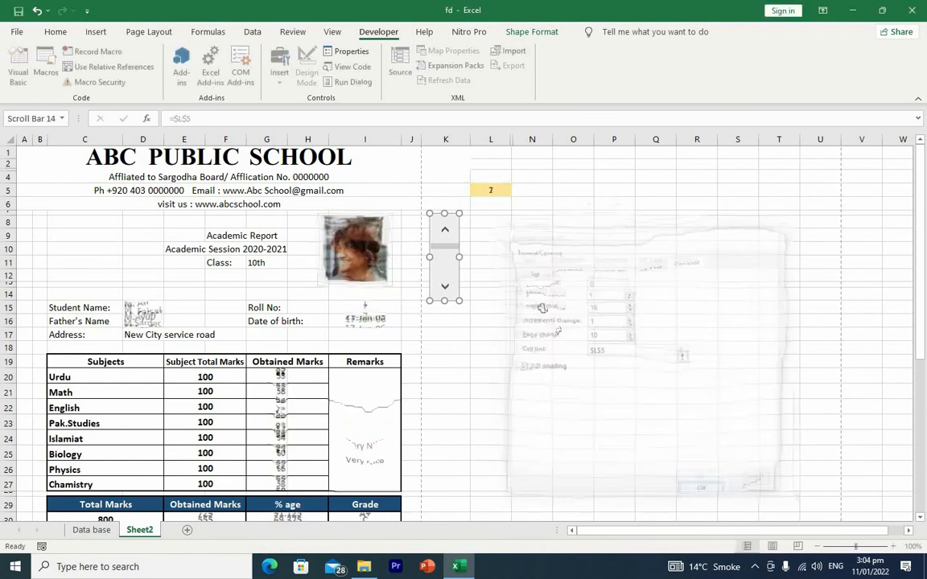
left_click(498, 326)
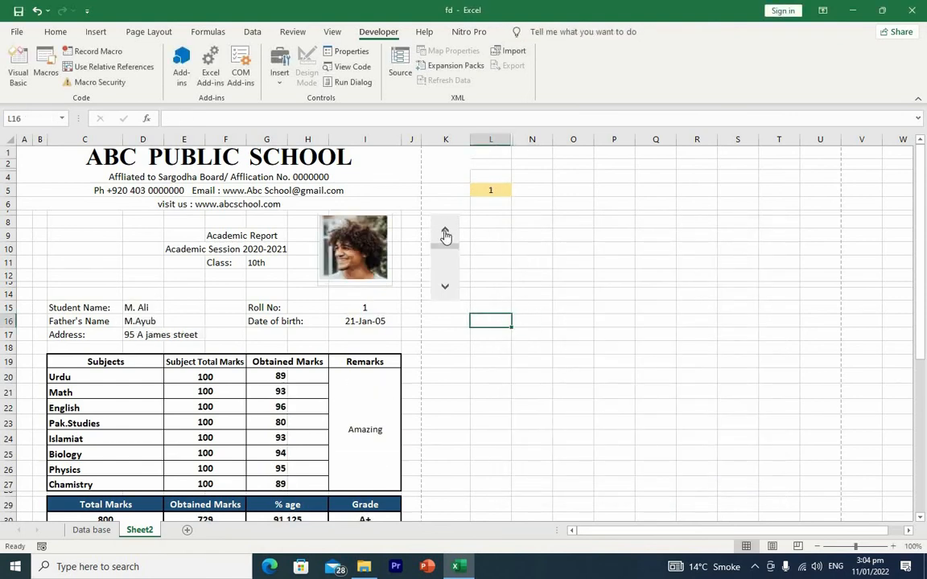
Step the scroll bar up from roll number 1 to 10 and back to 7 to test the report and picture
left_click(445, 288)
left_click(445, 288)
left_click(445, 288)
left_click(445, 288)
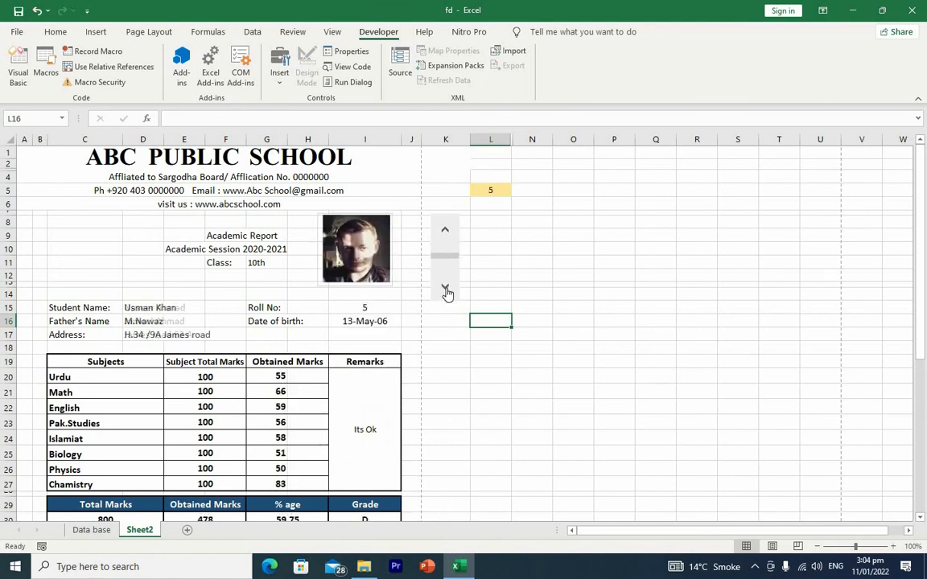
left_click(446, 291)
left_click(447, 291)
left_click(446, 291)
left_click(446, 291)
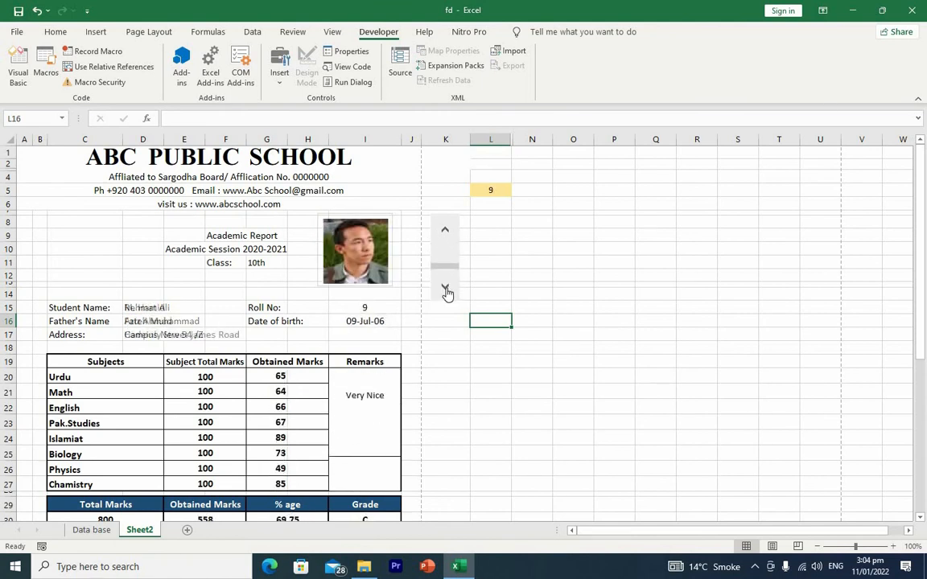
left_click(447, 290)
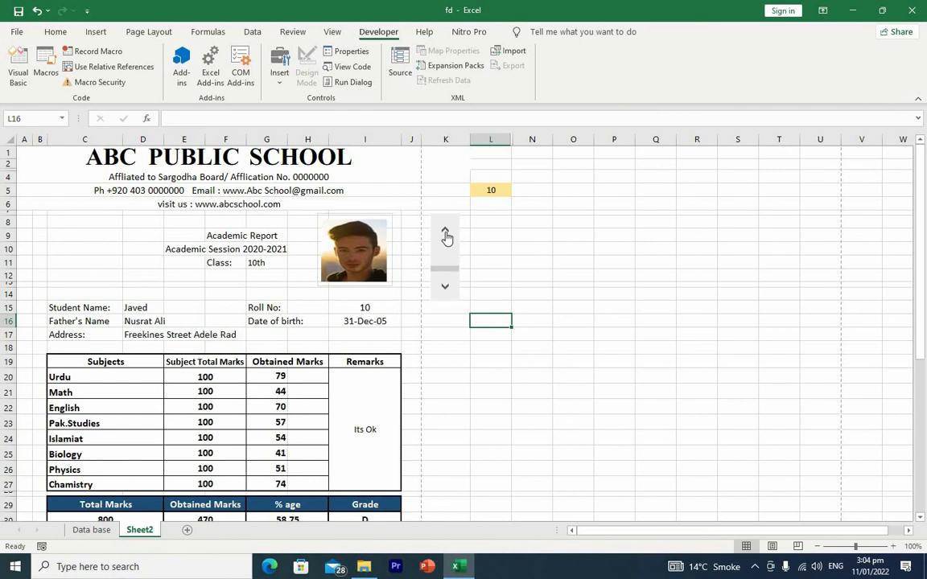
left_click(447, 235)
left_click(446, 235)
left_click(447, 235)
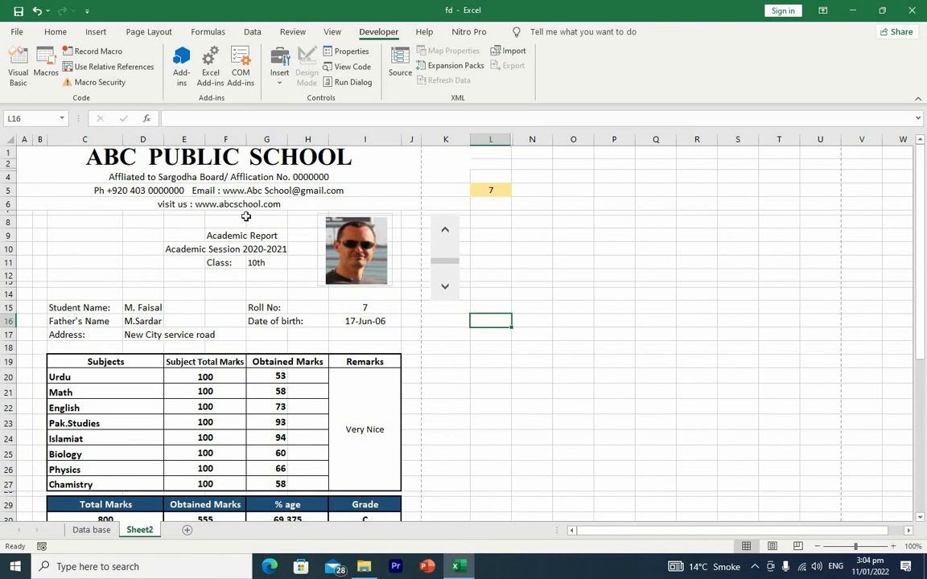
Select the report card range A1:J50 and check the print preview for roll number 7, then return to the sheet
left_click_drag(23, 152, 325, 355)
key("ctrl+p")
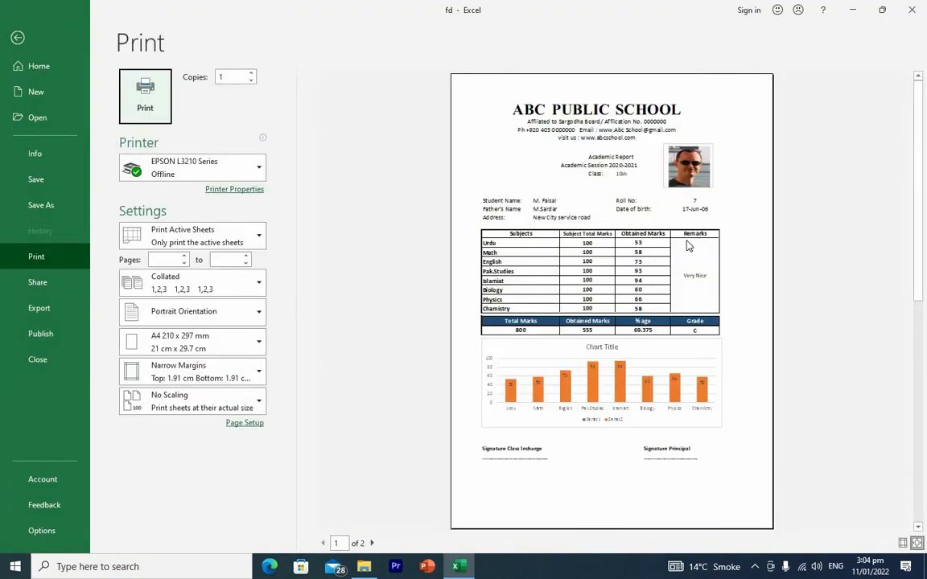
left_click(18, 38)
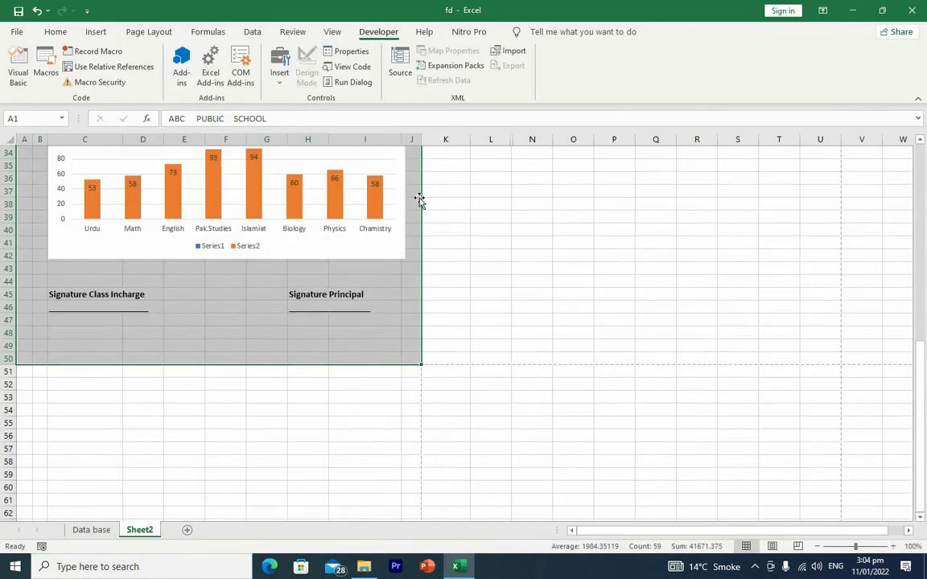
Advance the scroll bar to roll number 8 and check the print preview with report range A1:J50 selected
scroll(507, 201, "up", 11)
left_click(483, 246)
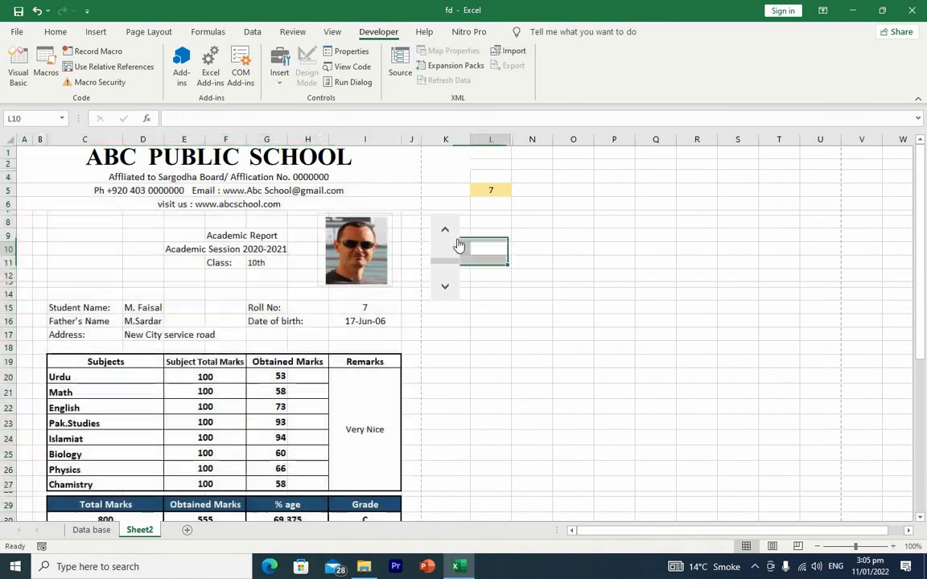
left_click(445, 287)
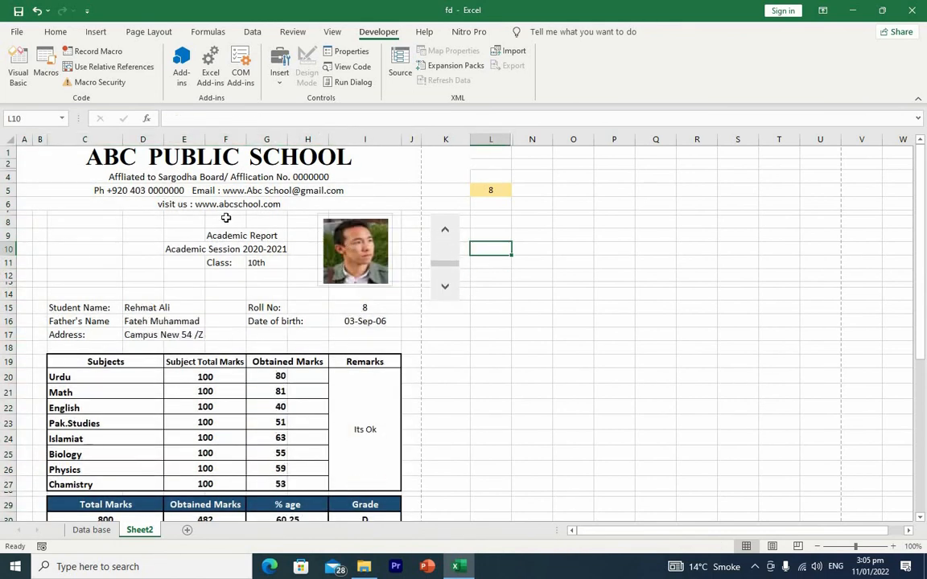
left_click_drag(37, 151, 283, 401)
key("ctrl+p")
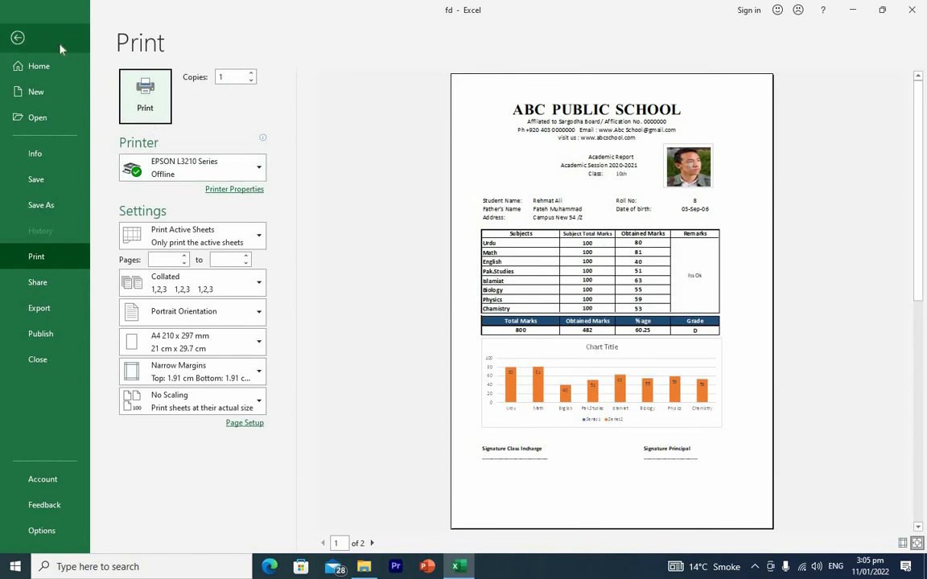
left_click(17, 38)
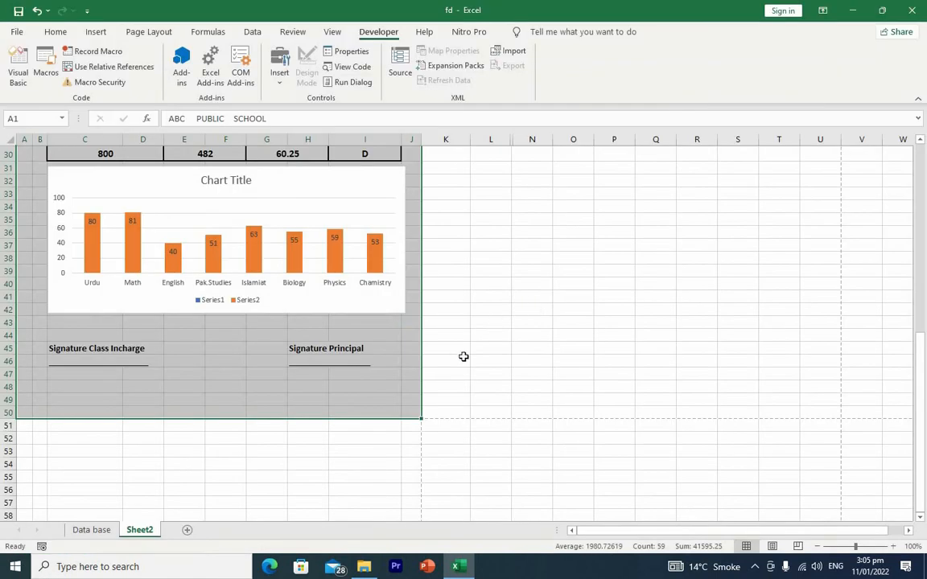
scroll(497, 349, "up", 10)
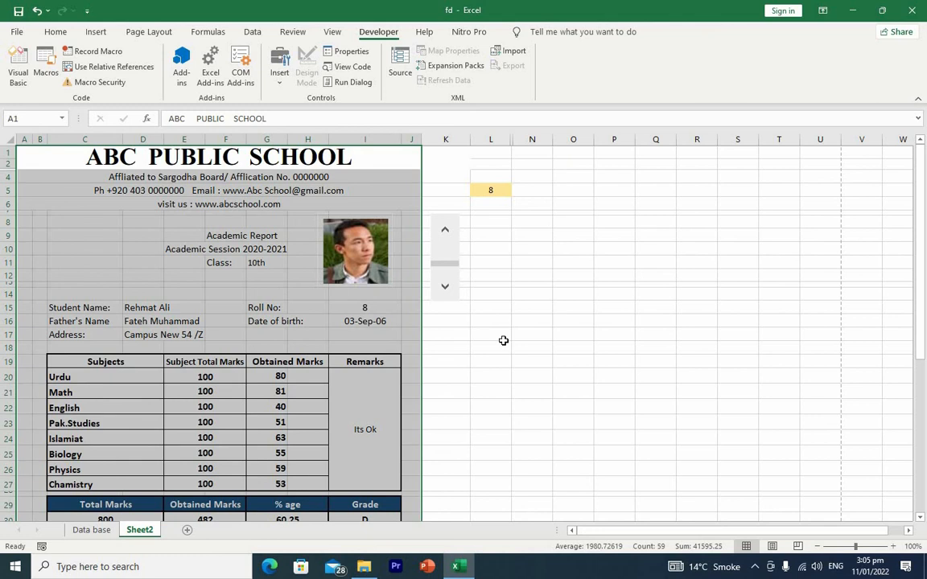
scroll(502, 340, "down", 3)
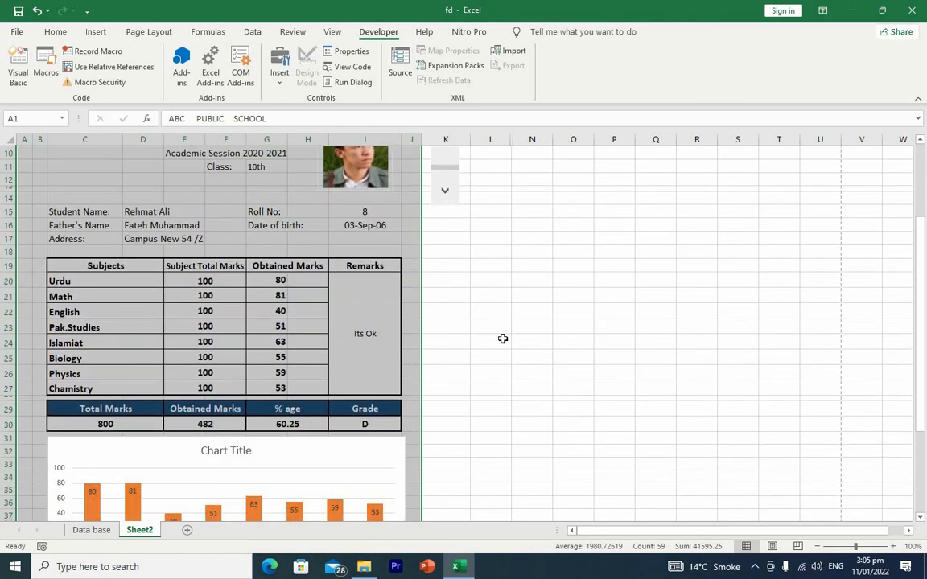